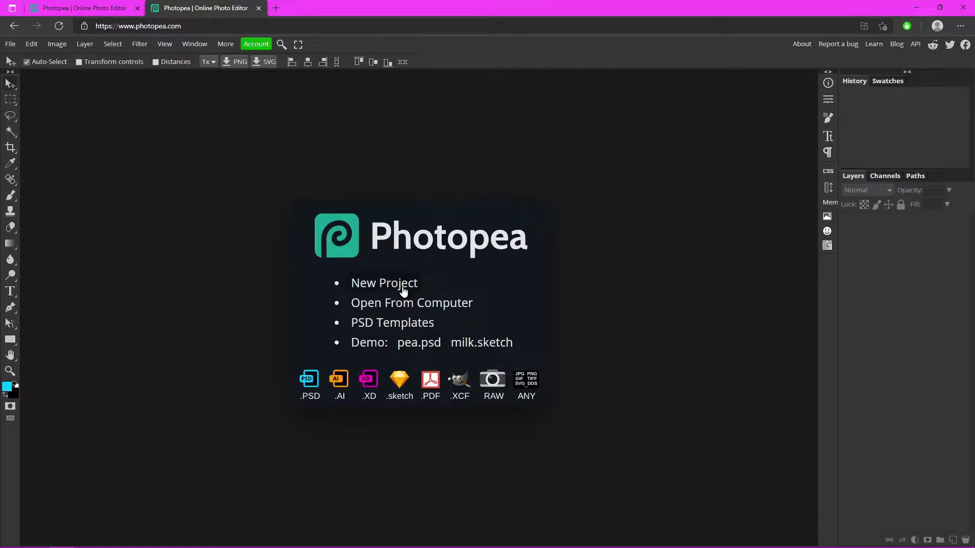
Create a new blank project 1500 pixels wide by 500 pixels high
{"action": "left_click", "coordinate": [384, 282]}
{"action": "type", "text": "15"}
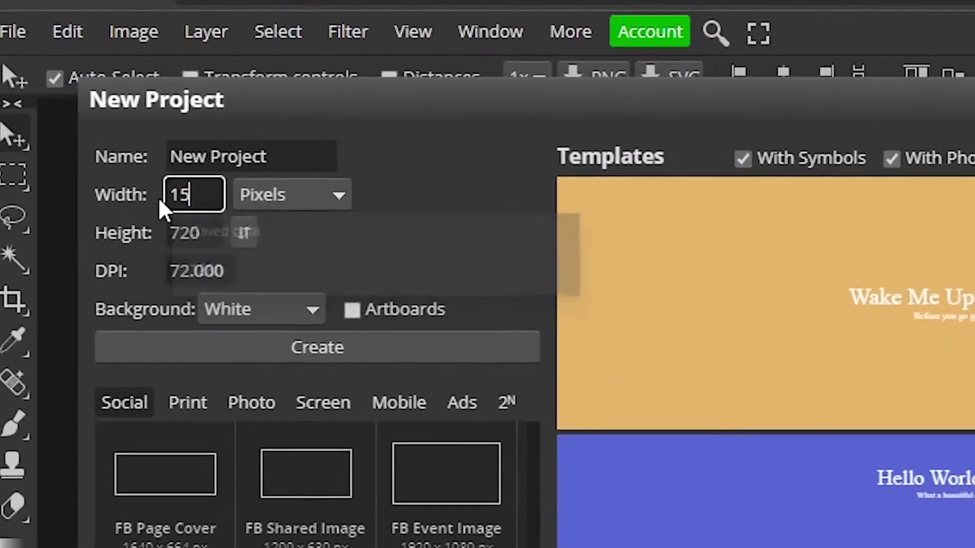
{"action": "type", "text": "00"}
{"action": "key", "text": "Tab"}
{"action": "type", "text": "5"}
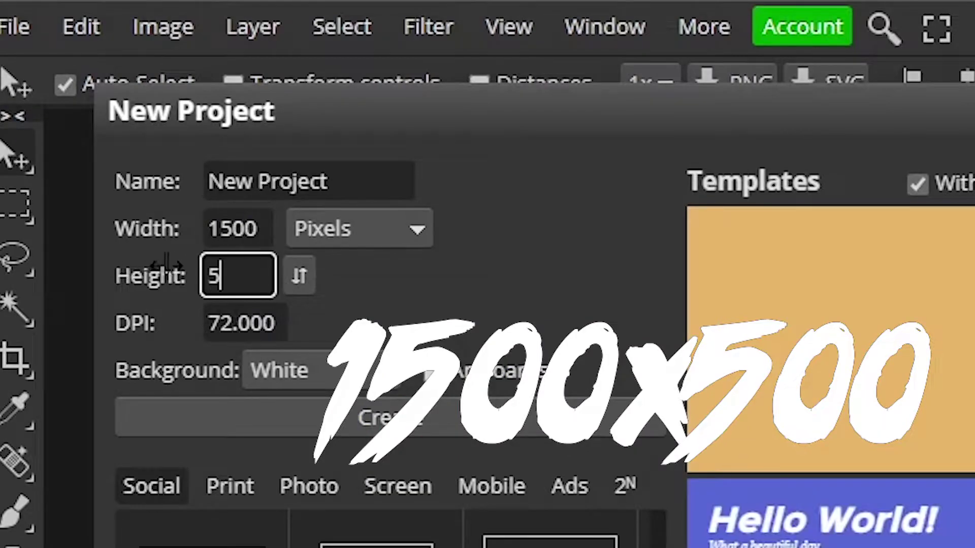
{"action": "type", "text": "00"}
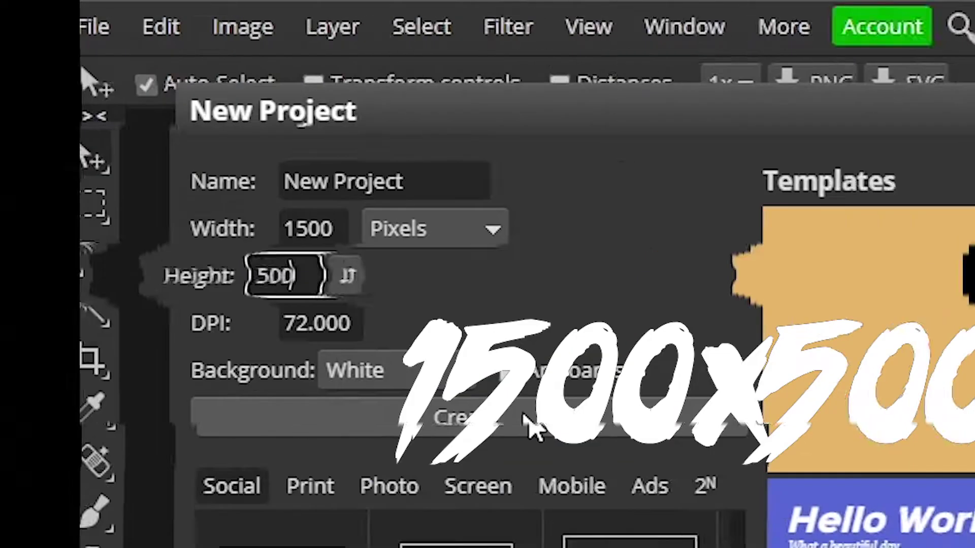
{"action": "left_click", "coordinate": [464, 426]}
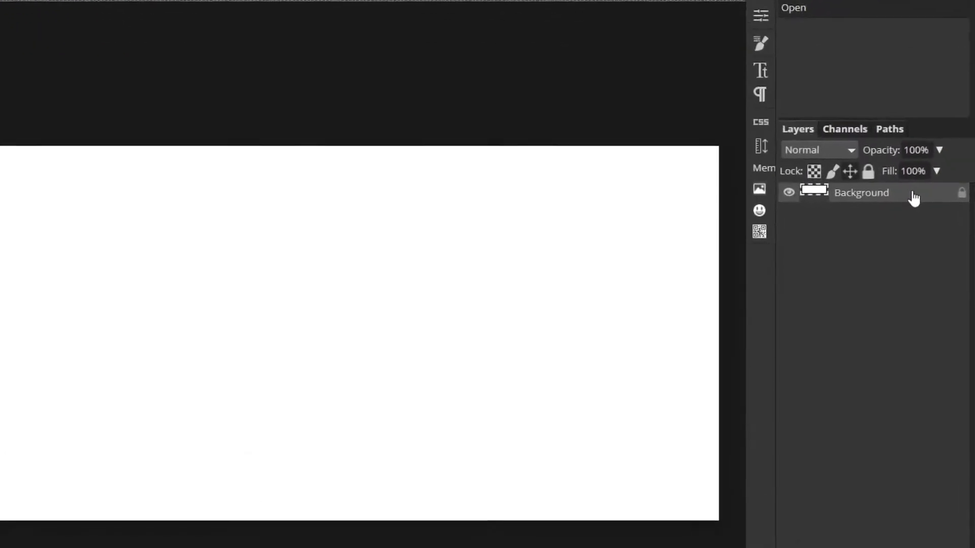
Give the Background layer a #151515 Color Overlay so the canvas turns near-black
{"action": "double_click", "coordinate": [924, 219]}
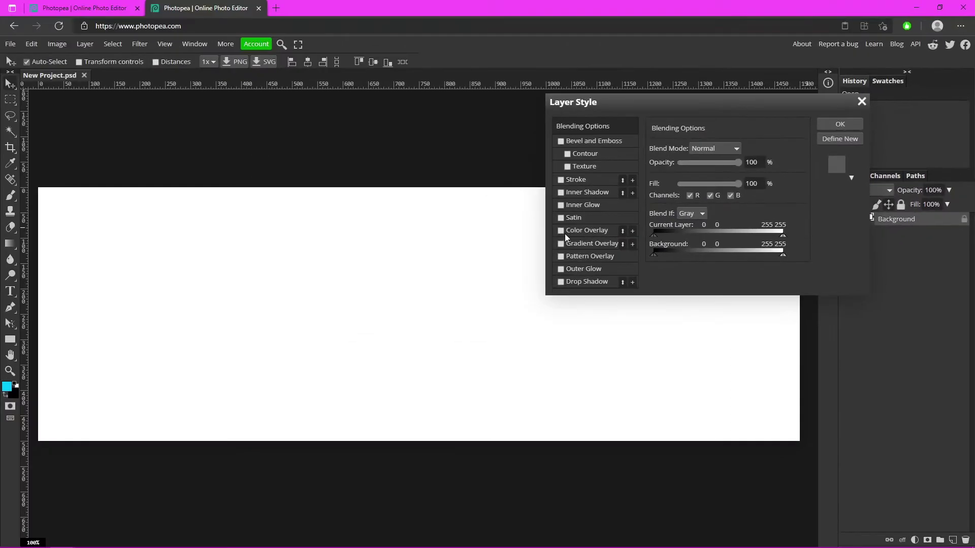
{"action": "left_click", "coordinate": [468, 221]}
{"action": "left_click", "coordinate": [521, 220]}
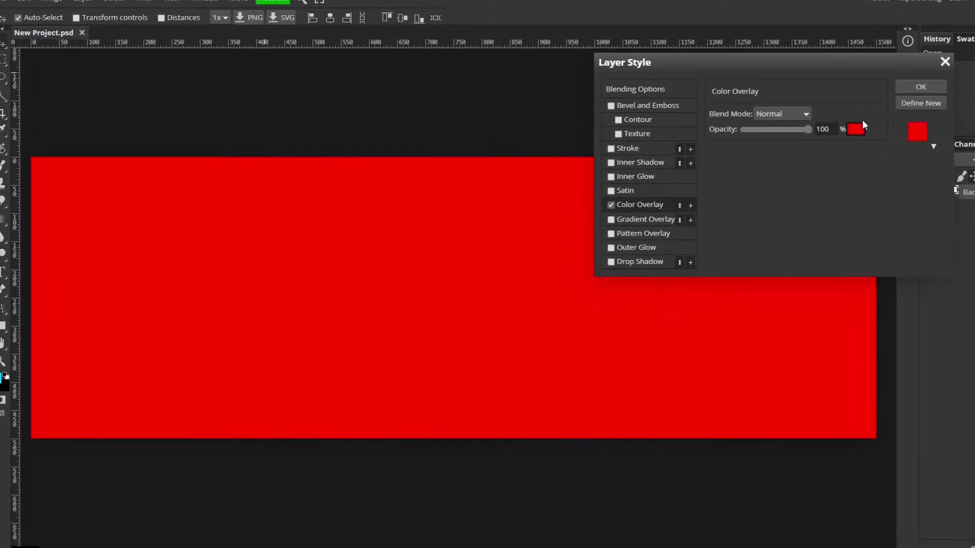
{"action": "left_click", "coordinate": [844, 134]}
{"action": "left_click_drag", "start_coordinate": [93, 202], "coordinate": [54, 235]}
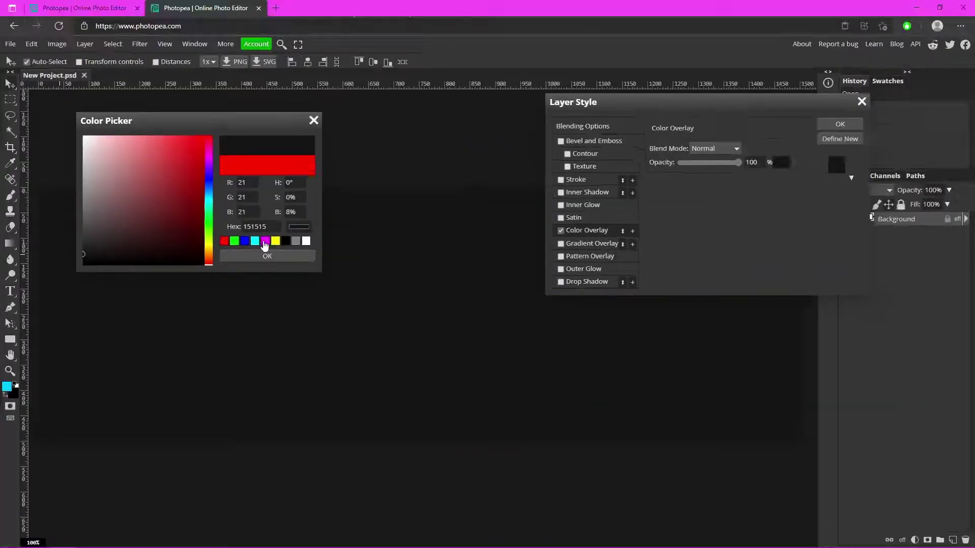
{"action": "left_click", "coordinate": [267, 257]}
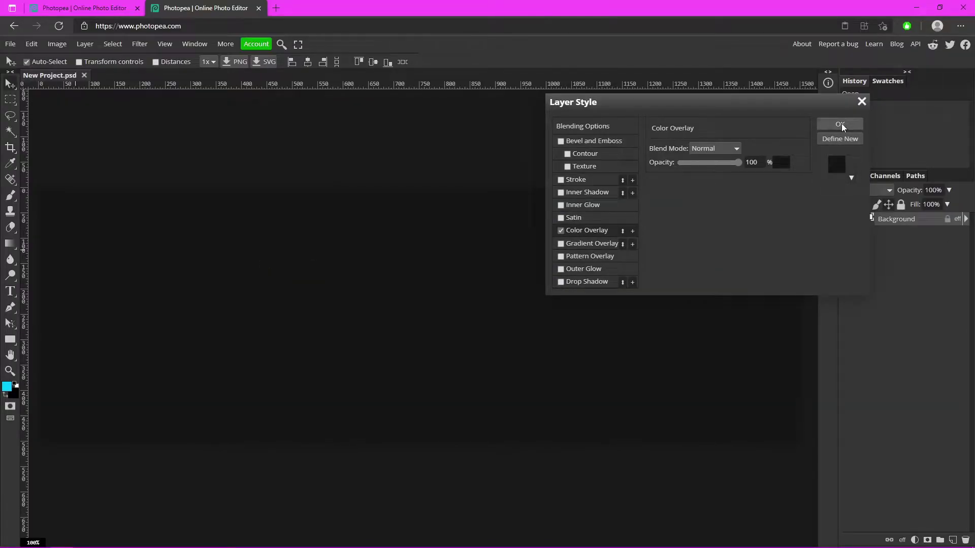
{"action": "left_click", "coordinate": [840, 123]}
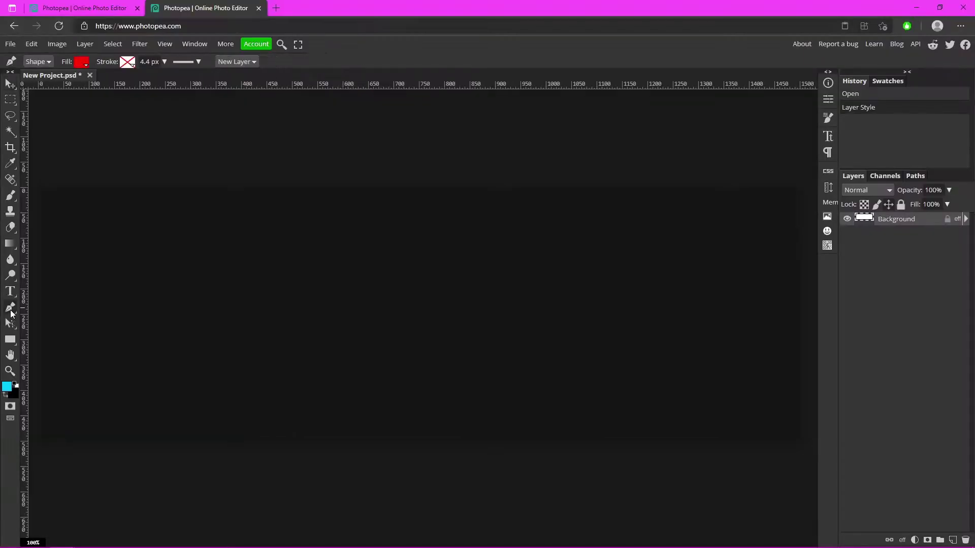
Set the Pen tool to Shape mode with blue fill and no stroke, zooming out the view
{"action": "left_click", "coordinate": [81, 61]}
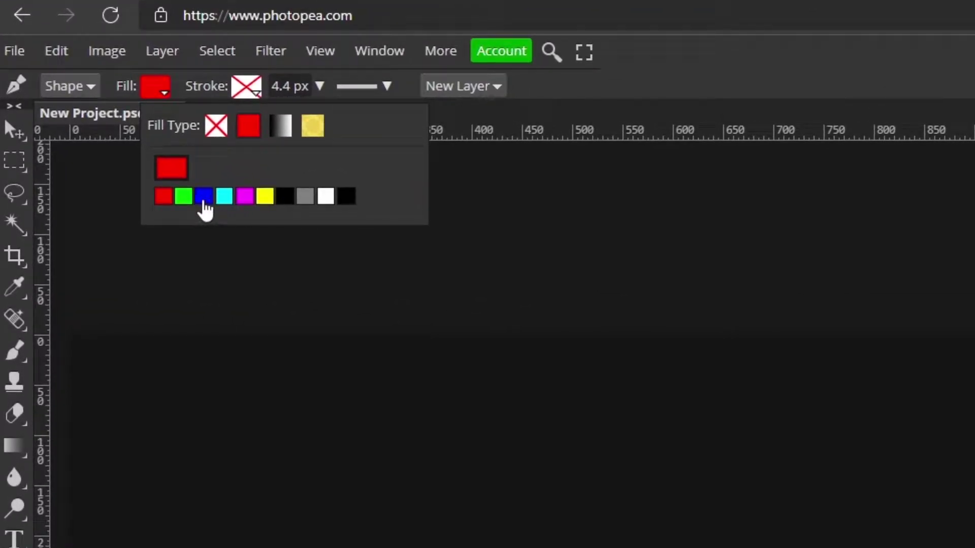
{"action": "left_click", "coordinate": [203, 198]}
{"action": "left_click", "coordinate": [246, 86]}
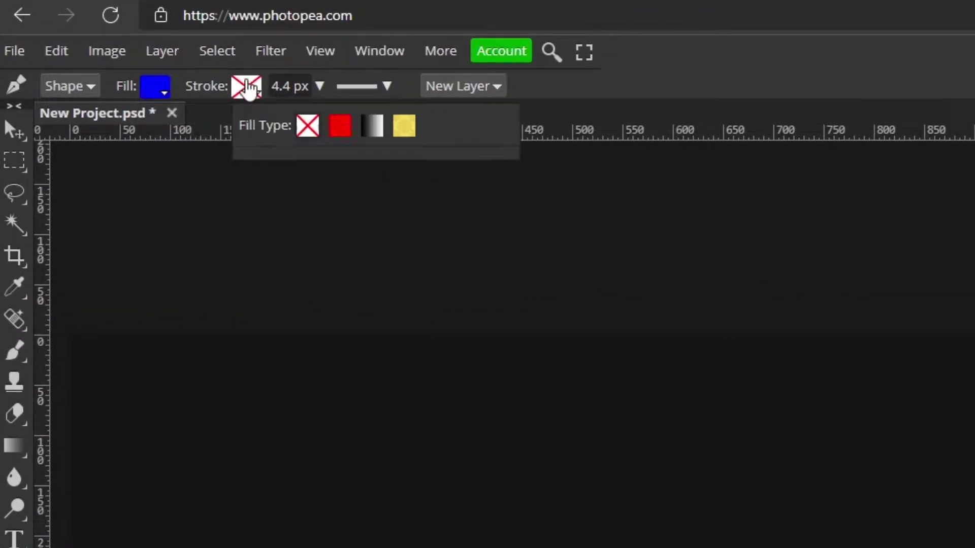
{"action": "left_click", "coordinate": [71, 86]}
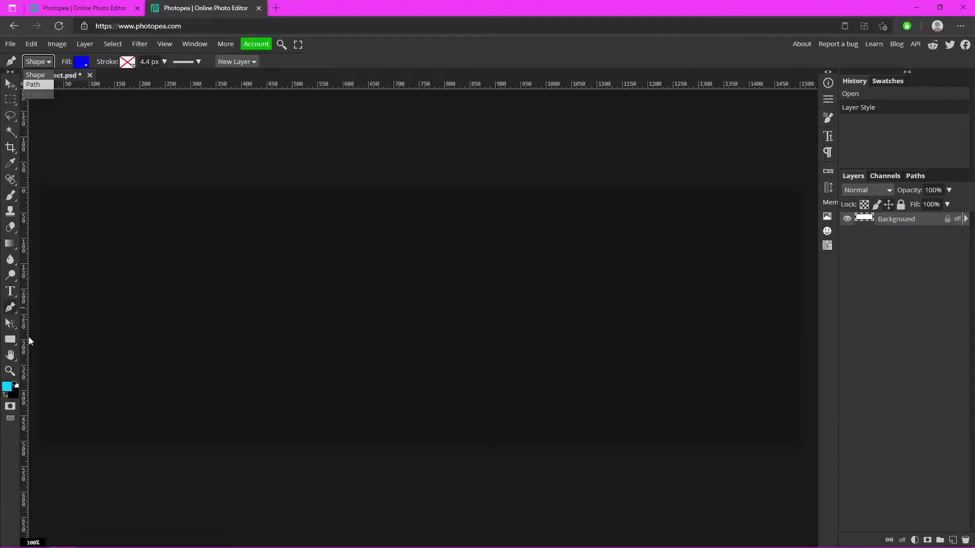
{"action": "left_click", "coordinate": [10, 371]}
{"action": "scroll", "coordinate": [148, 332], "scroll_direction": "down", "scroll_amount": 1}
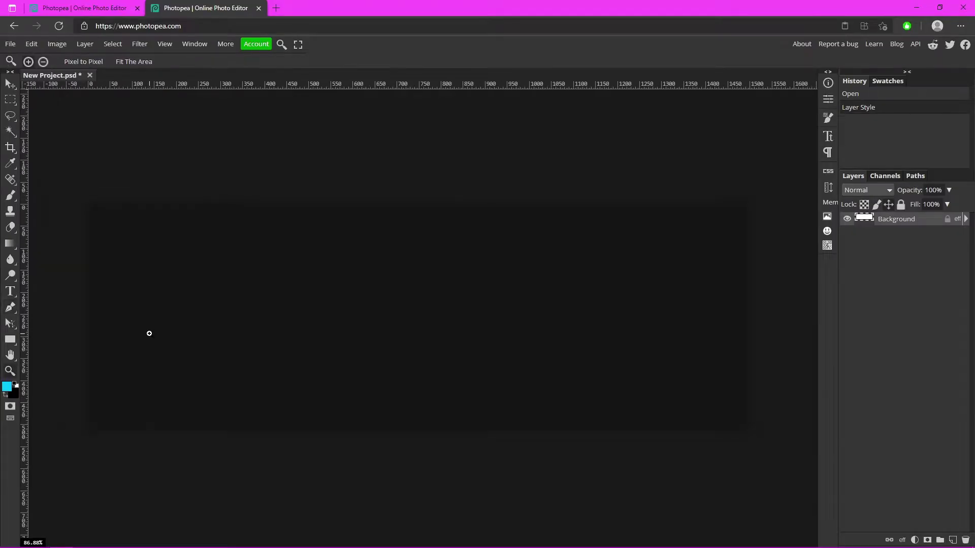
{"action": "scroll", "coordinate": [152, 215], "scroll_direction": "down", "scroll_amount": 1}
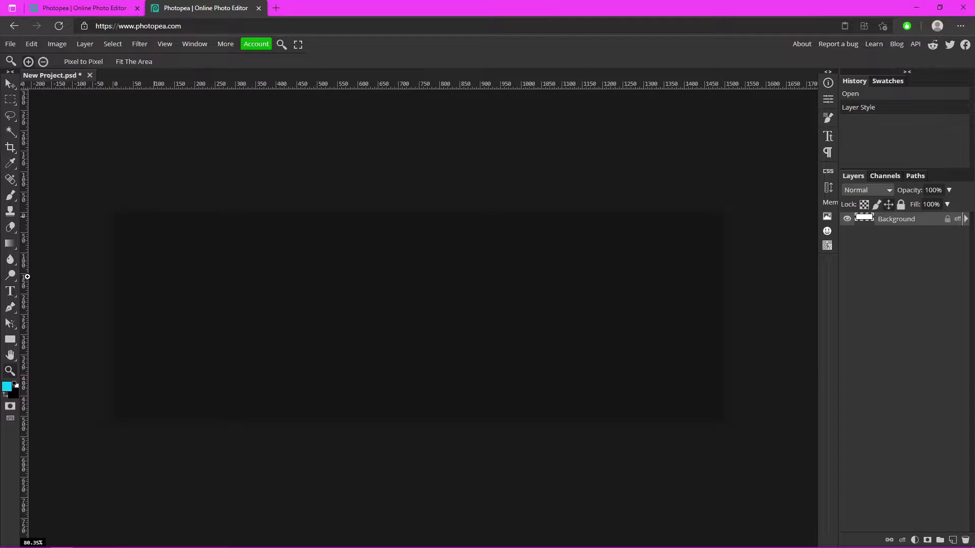
{"action": "left_click", "coordinate": [11, 307]}
Draw a closed blue triangle, tall at the left and tapering to the lower right
{"action": "left_click", "coordinate": [110, 208]}
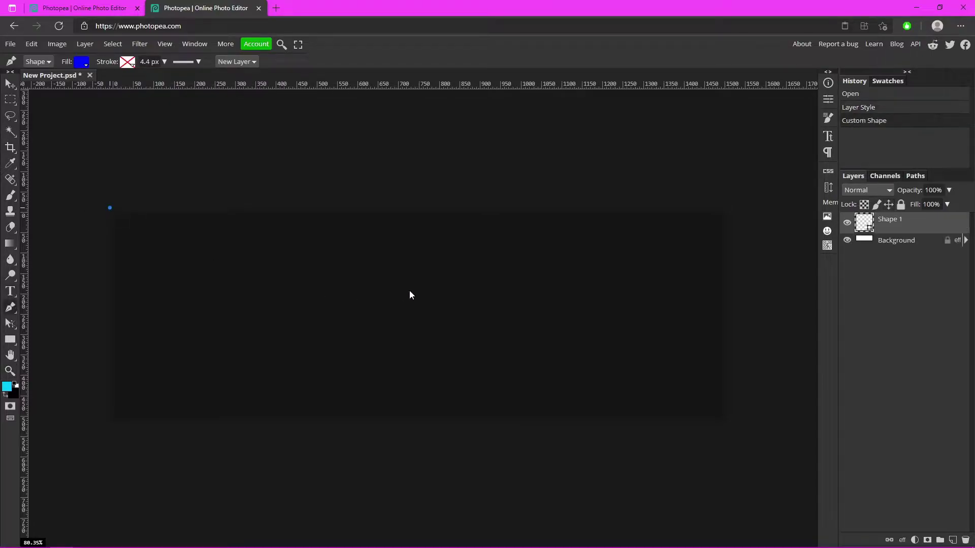
{"action": "left_click", "coordinate": [740, 432]}
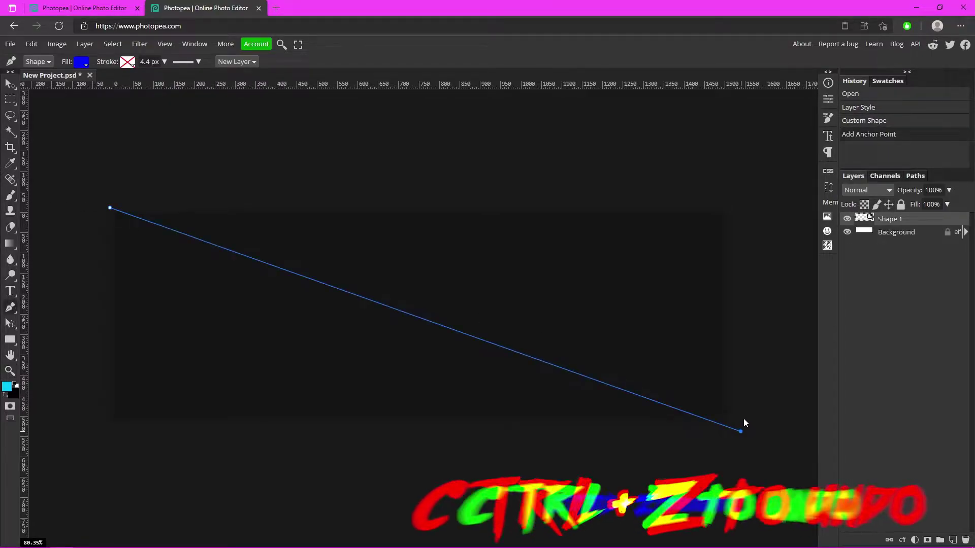
{"action": "key", "text": "ctrl+z"}
{"action": "left_click", "coordinate": [747, 421]}
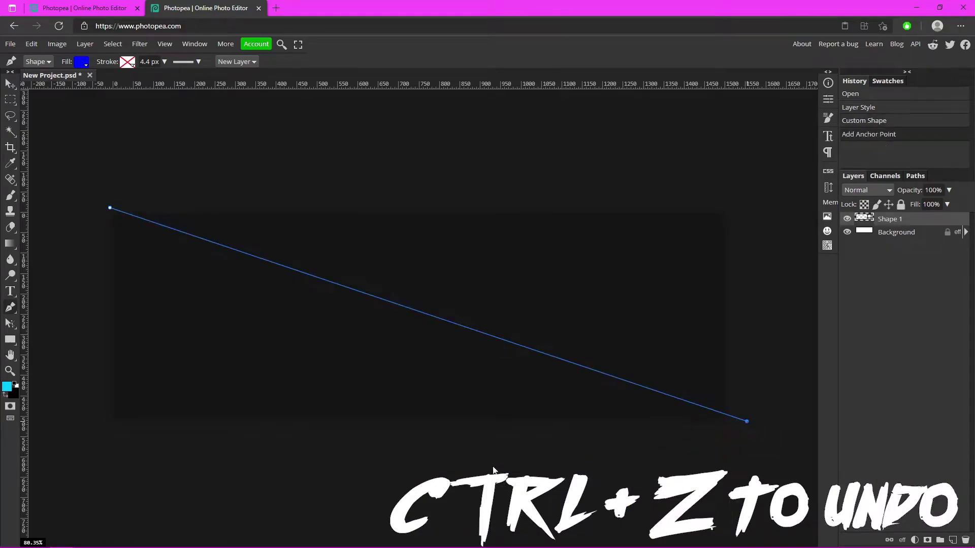
{"action": "left_click", "coordinate": [62, 448]}
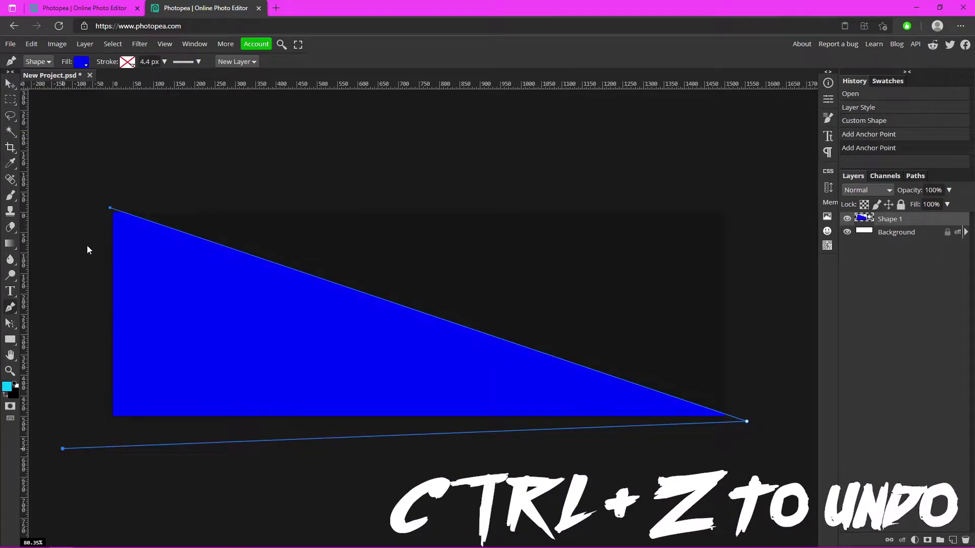
{"action": "left_click", "coordinate": [109, 207]}
{"action": "left_click", "coordinate": [895, 230]}
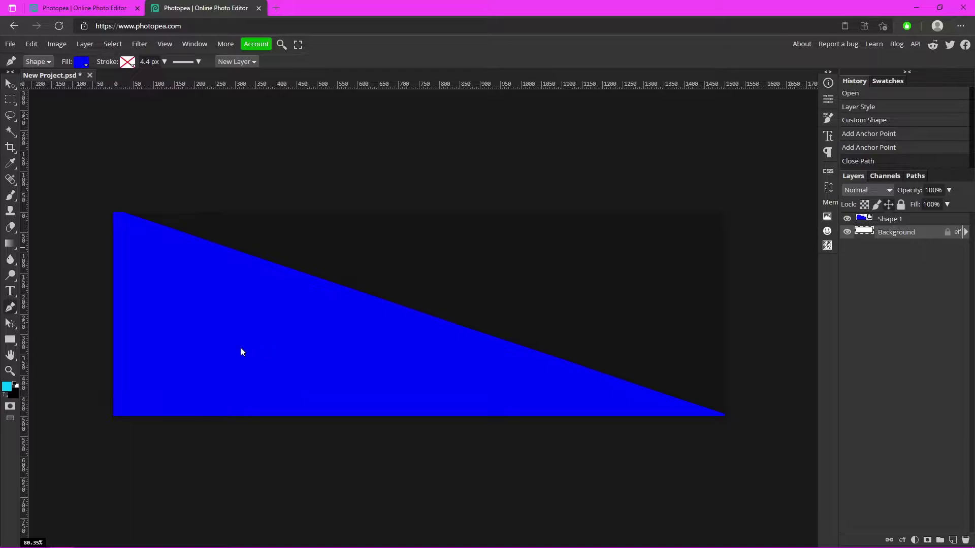
Check the triangle and Background layers with the Move tool, then clear the layer selection
{"action": "left_click", "coordinate": [10, 84]}
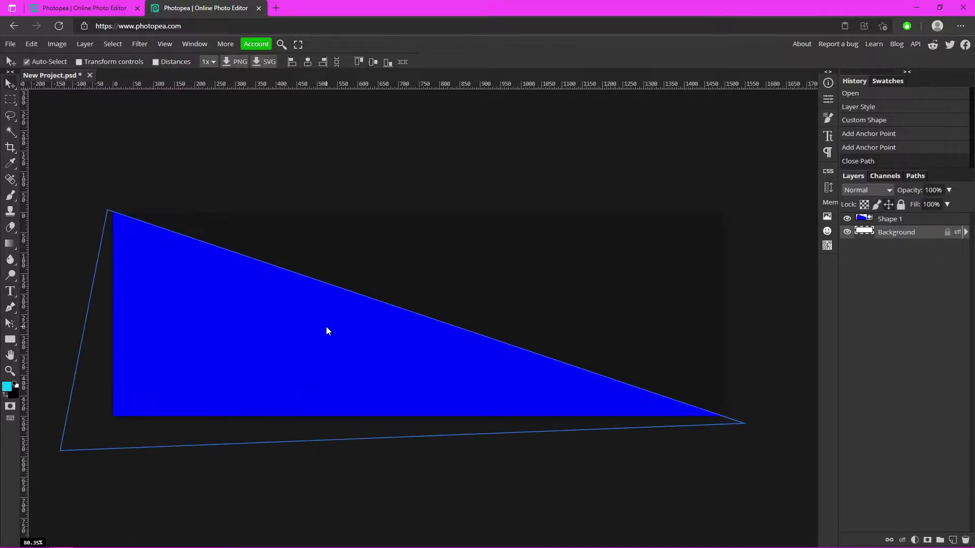
{"action": "left_click", "coordinate": [327, 330]}
{"action": "left_click", "coordinate": [708, 346]}
{"action": "left_click", "coordinate": [508, 386]}
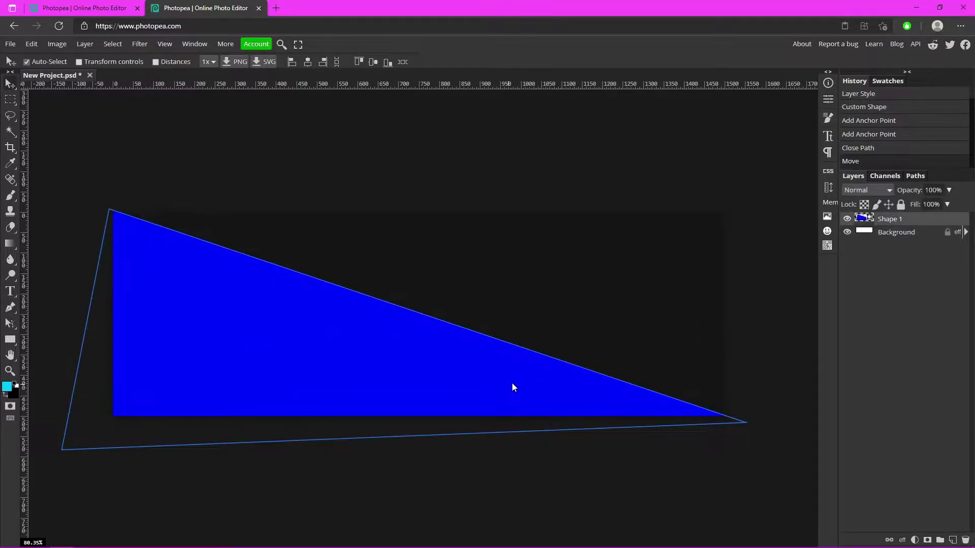
{"action": "left_click", "coordinate": [757, 356]}
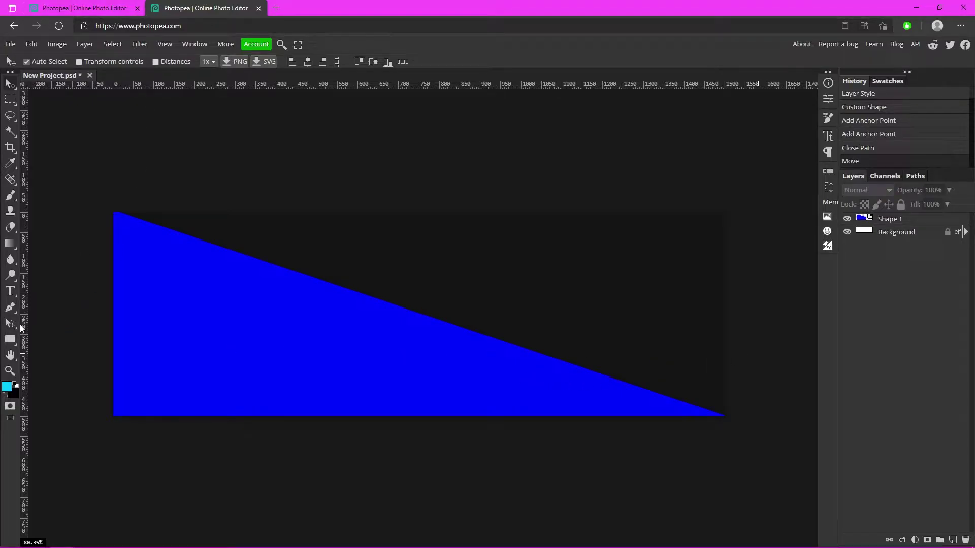
Add a black letter C in Passion One Bold on the triangle
{"action": "left_click", "coordinate": [10, 291]}
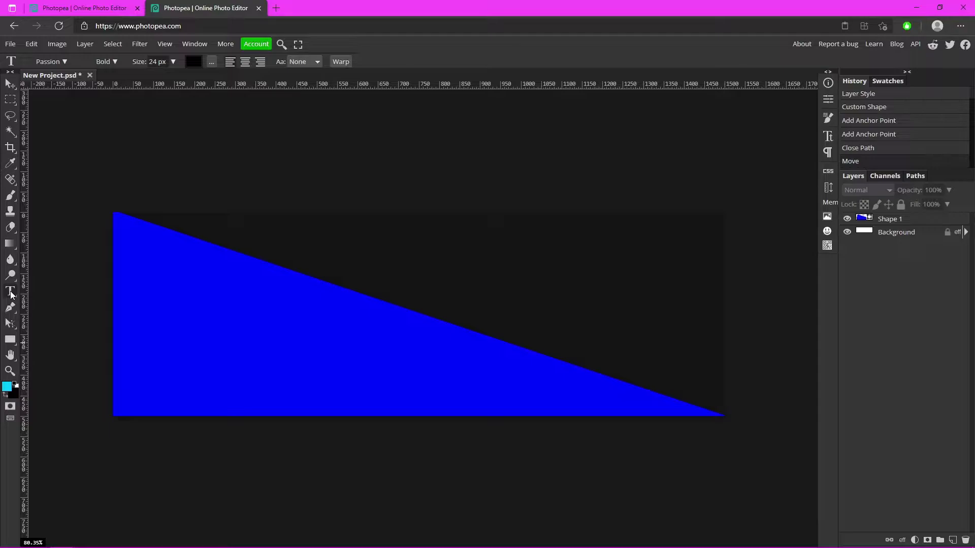
{"action": "left_click", "coordinate": [64, 61]}
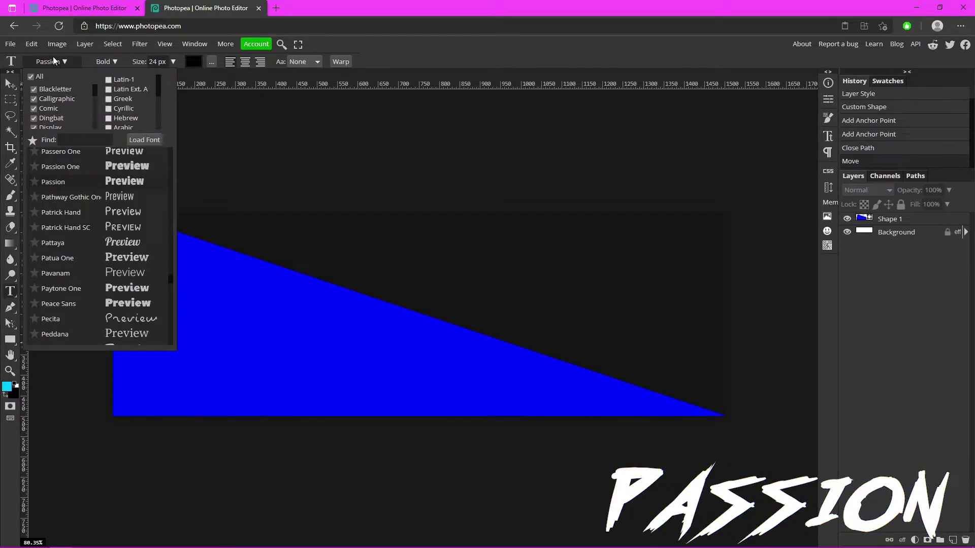
{"action": "left_click", "coordinate": [174, 62]}
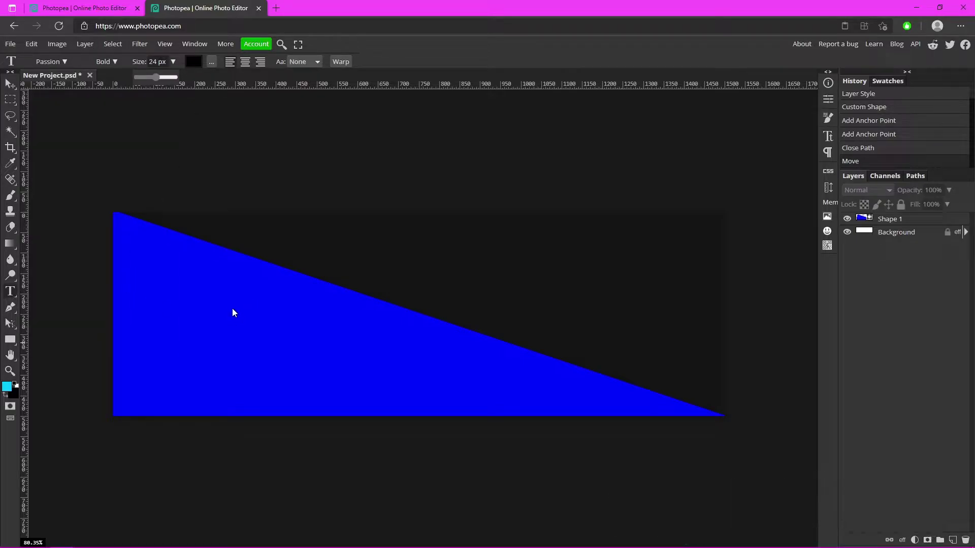
{"action": "left_click", "coordinate": [208, 314]}
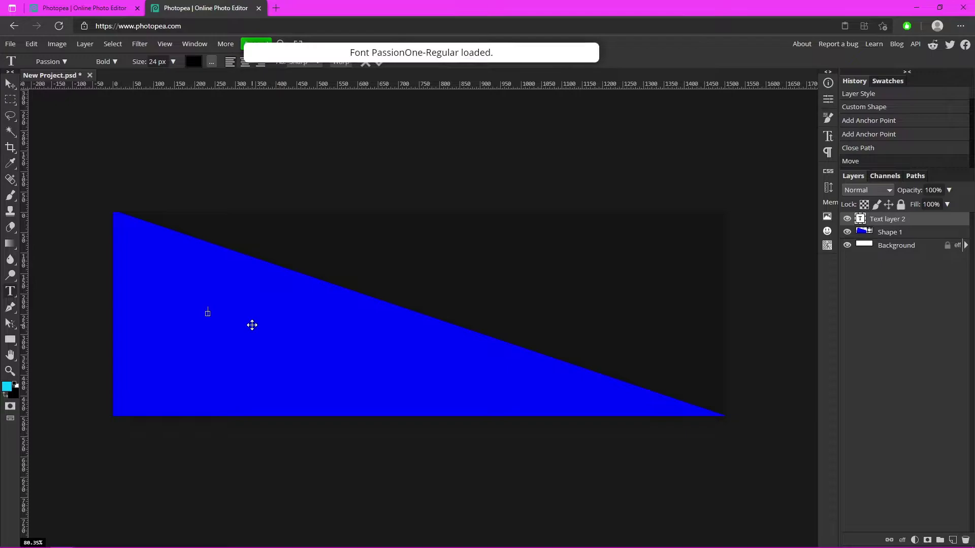
{"action": "type", "text": "C"}
{"action": "left_click", "coordinate": [348, 103]}
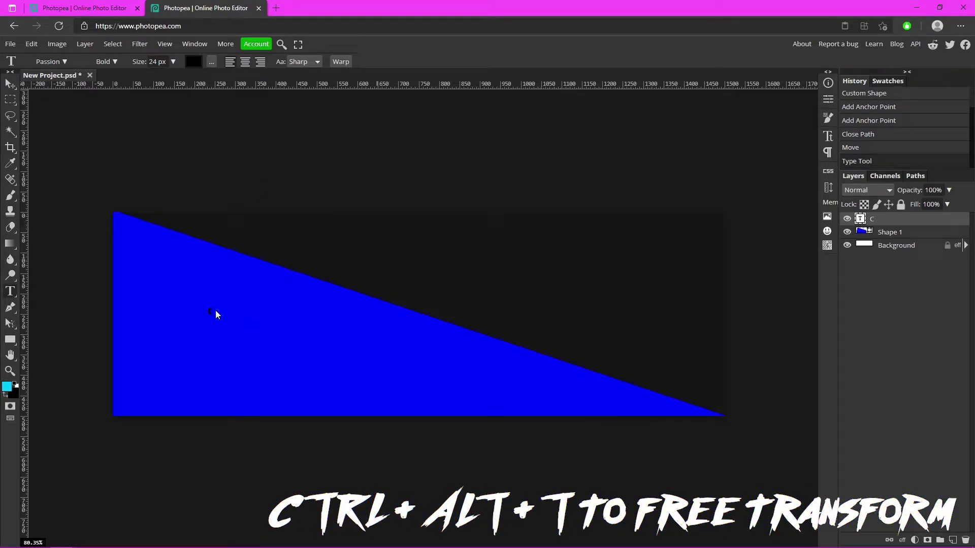
Free-transform the C to roughly 1320% of its size, nudging it right
{"action": "key", "text": "ctrl+alt+t"}
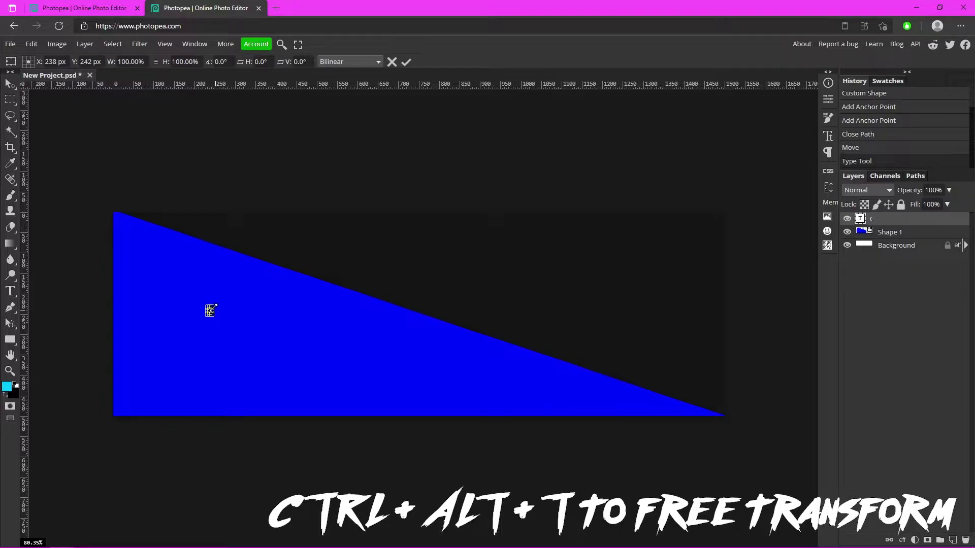
{"action": "left_click_drag", "start_coordinate": [210, 311], "coordinate": [314, 313]}
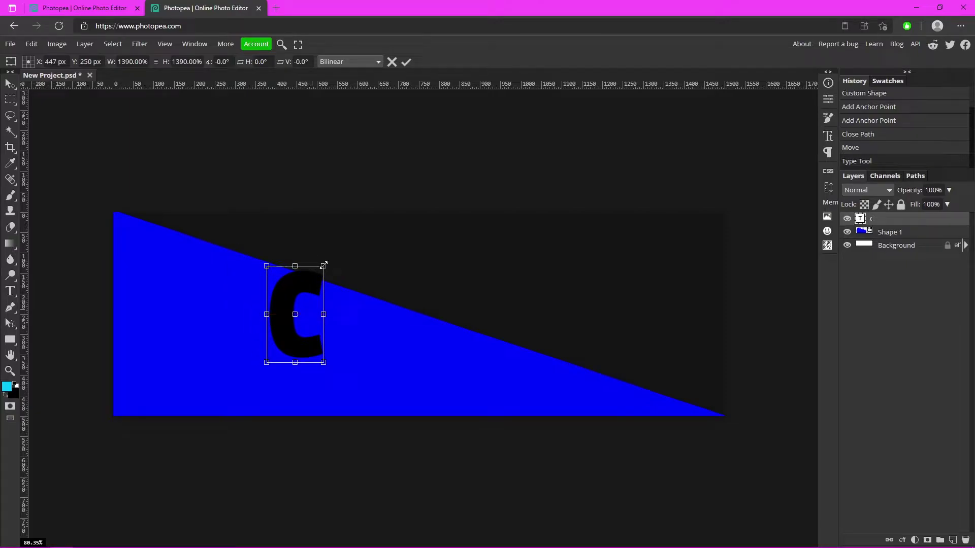
{"action": "left_click_drag", "start_coordinate": [323, 265], "coordinate": [309, 300]}
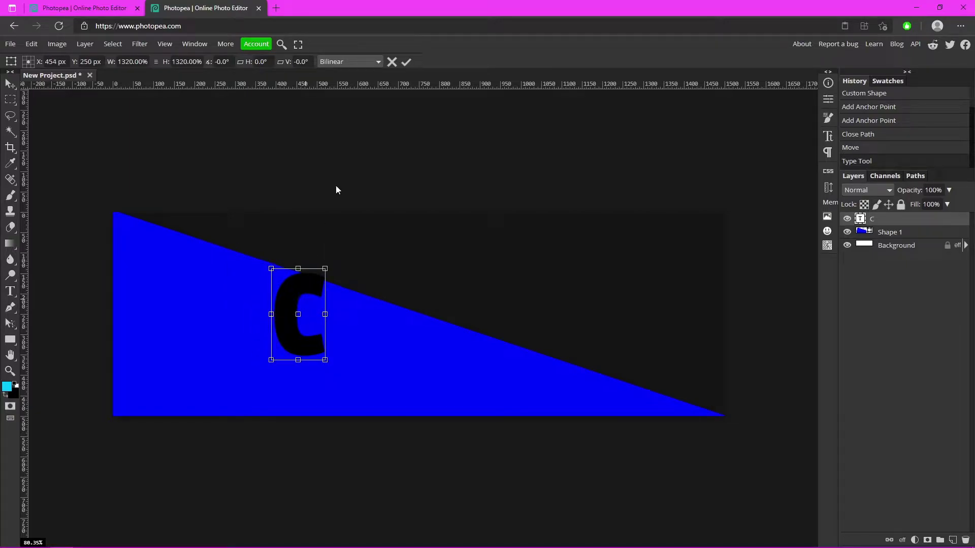
Apply the C's new size, add a Gradient Overlay, and make its first stop dark blue 000f7f
{"action": "left_click", "coordinate": [406, 63]}
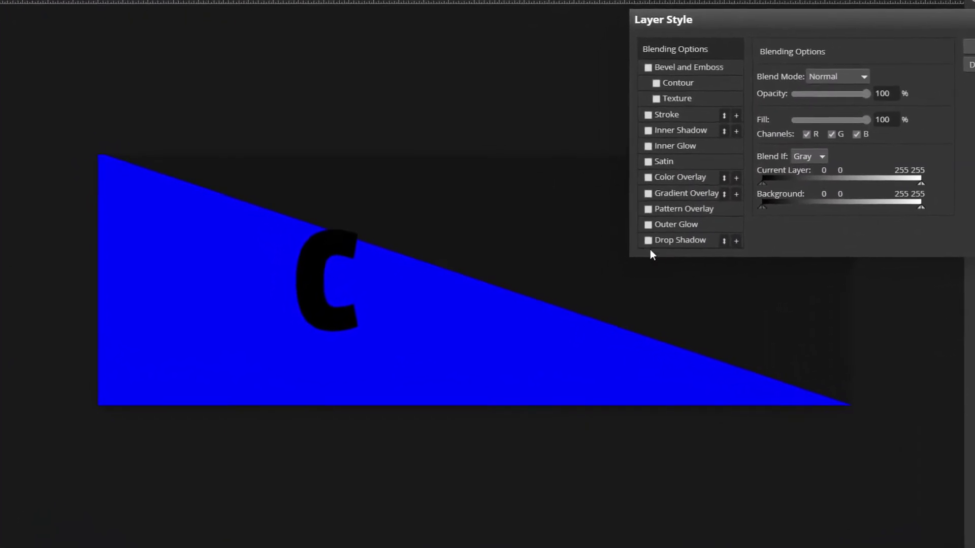
{"action": "left_click", "coordinate": [656, 188]}
{"action": "left_click", "coordinate": [686, 188]}
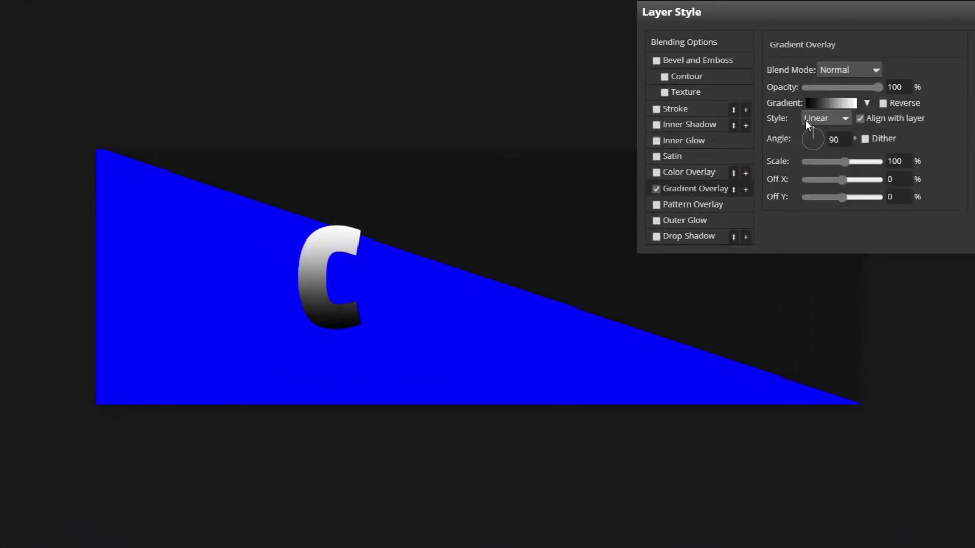
{"action": "left_click", "coordinate": [821, 101]}
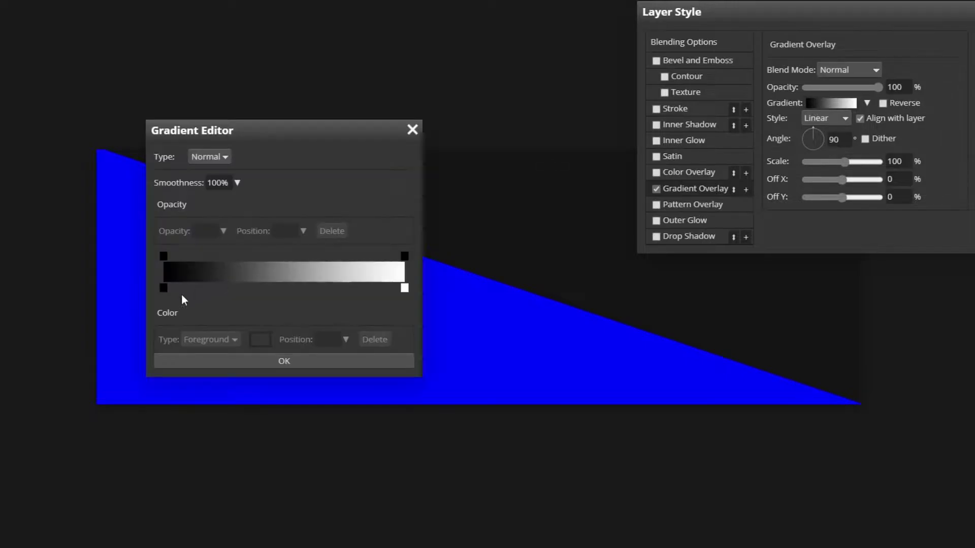
{"action": "double_click", "coordinate": [166, 293]}
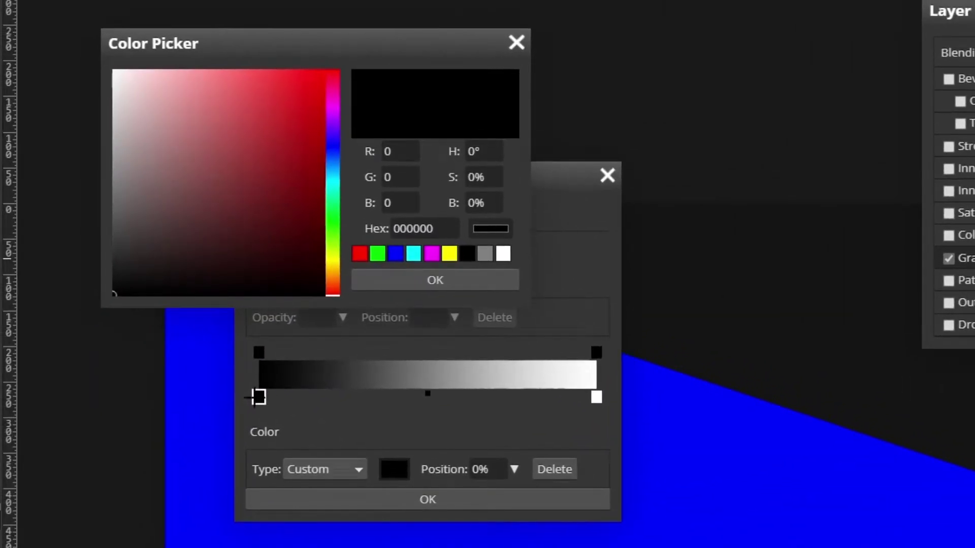
{"action": "mouse_move", "coordinate": [336, 172]}
{"action": "left_mouse_down"}
{"action": "mouse_move", "coordinate": [337, 152]}
{"action": "mouse_move", "coordinate": [331, 188]}
{"action": "left_mouse_up"}
{"action": "left_click", "coordinate": [325, 164]}
{"action": "left_click", "coordinate": [325, 171]}
{"action": "left_click", "coordinate": [331, 170]}
{"action": "left_click_drag", "start_coordinate": [320, 171], "coordinate": [344, 168]}
{"action": "left_click", "coordinate": [431, 281]}
Add gradient stops at 32%, 54% and 80% in brighter, dark and pure blue
{"action": "left_click", "coordinate": [368, 397]}
{"action": "double_click", "coordinate": [368, 397]}
{"action": "left_click", "coordinate": [431, 280]}
{"action": "left_click", "coordinate": [441, 397]}
{"action": "double_click", "coordinate": [441, 397]}
{"action": "left_click", "coordinate": [435, 280]}
{"action": "left_click", "coordinate": [528, 397]}
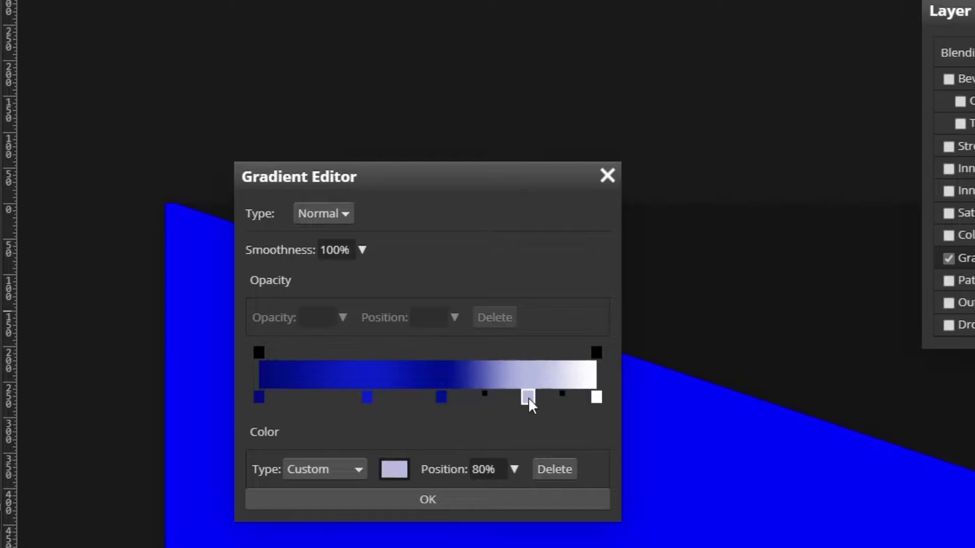
{"action": "double_click", "coordinate": [528, 397]}
{"action": "left_click", "coordinate": [435, 279]}
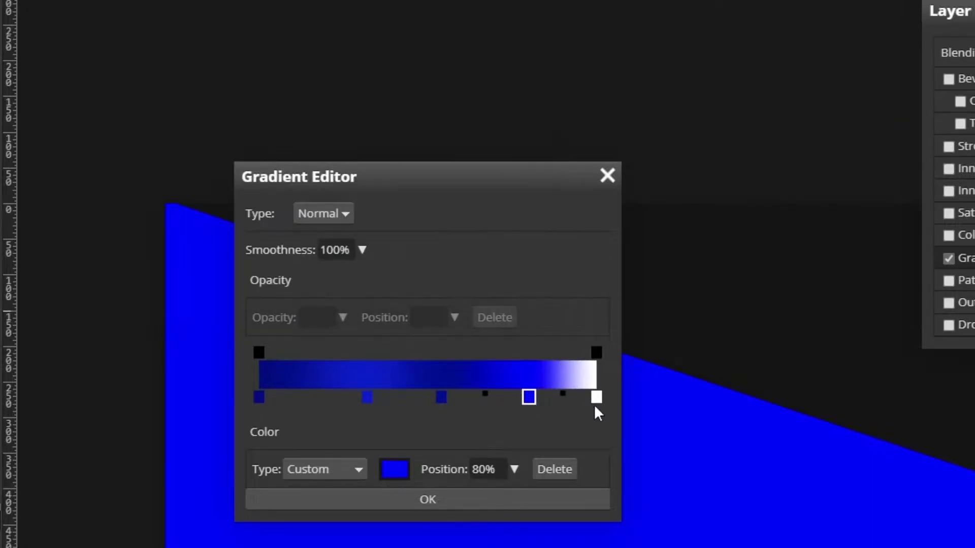
Make the end stop dark blue 00007f, set gradient scale to 132%, and enable Inner Glow
{"action": "left_click", "coordinate": [597, 397]}
{"action": "double_click", "coordinate": [597, 397]}
{"action": "left_click_drag", "start_coordinate": [296, 183], "coordinate": [366, 179]}
{"action": "left_click", "coordinate": [435, 280]}
{"action": "left_click_drag", "start_coordinate": [435, 186], "coordinate": [940, 152]}
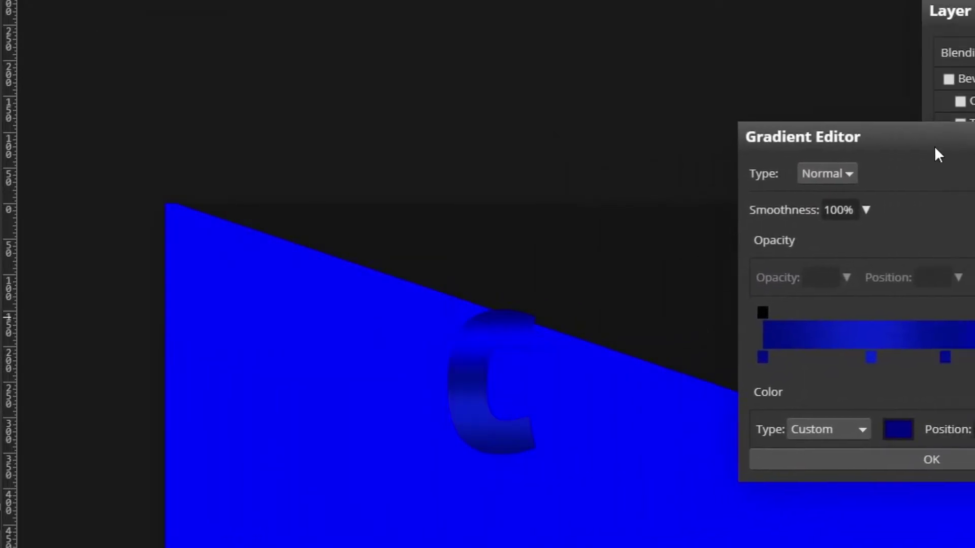
{"action": "left_click", "coordinate": [931, 459]}
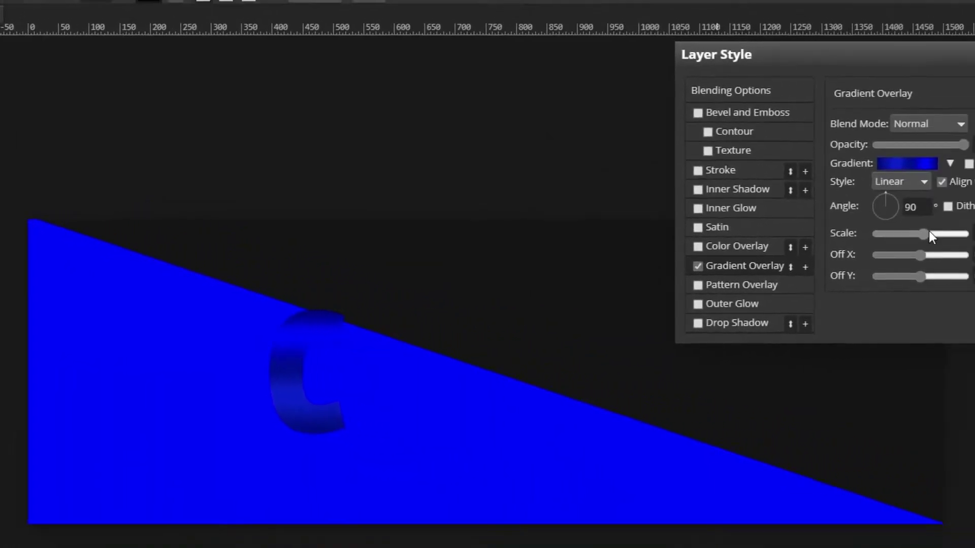
{"action": "left_click_drag", "start_coordinate": [891, 232], "coordinate": [889, 233]}
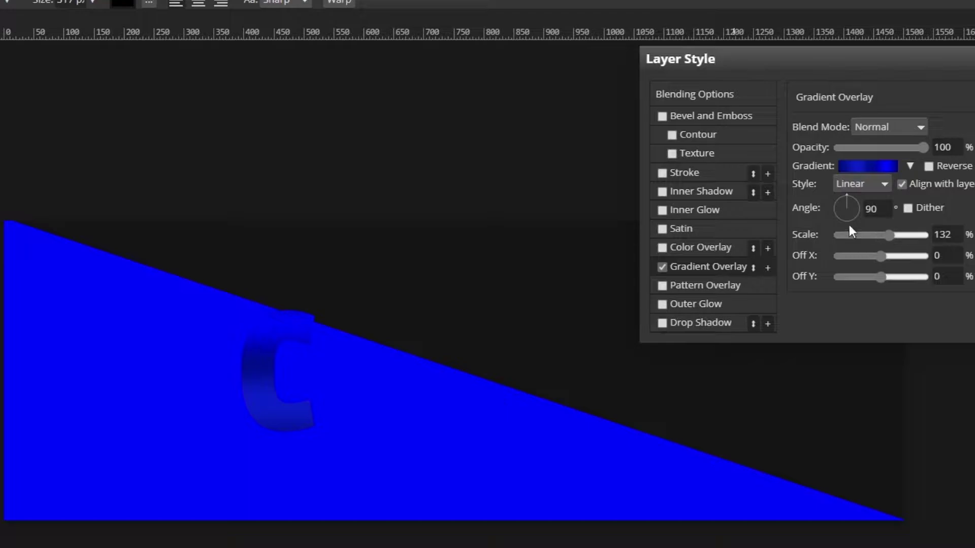
{"action": "left_click", "coordinate": [663, 211]}
{"action": "left_click", "coordinate": [690, 211]}
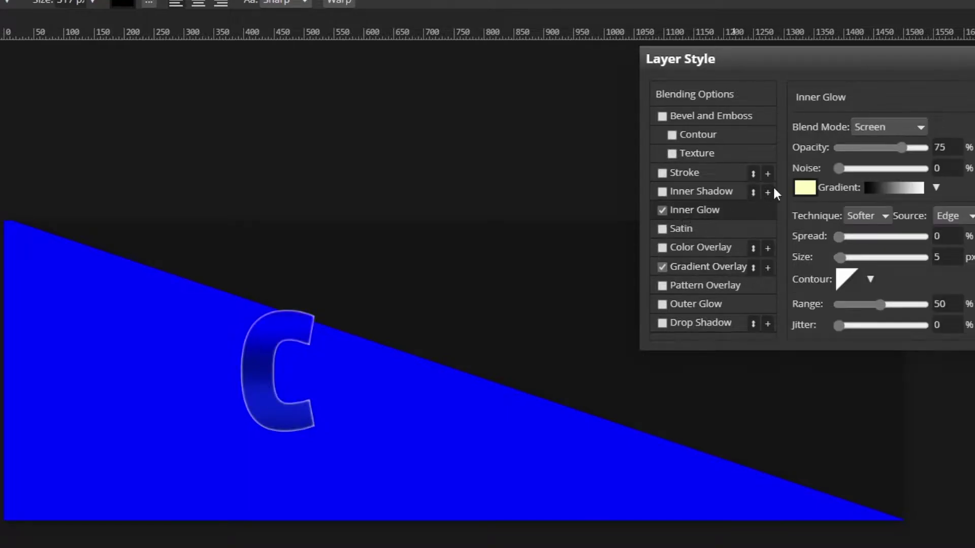
Set the inner glow to white, Color Dodge, 100% opacity, 13% spread and 22 px size
{"action": "left_click", "coordinate": [878, 129]}
{"action": "left_click", "coordinate": [885, 298]}
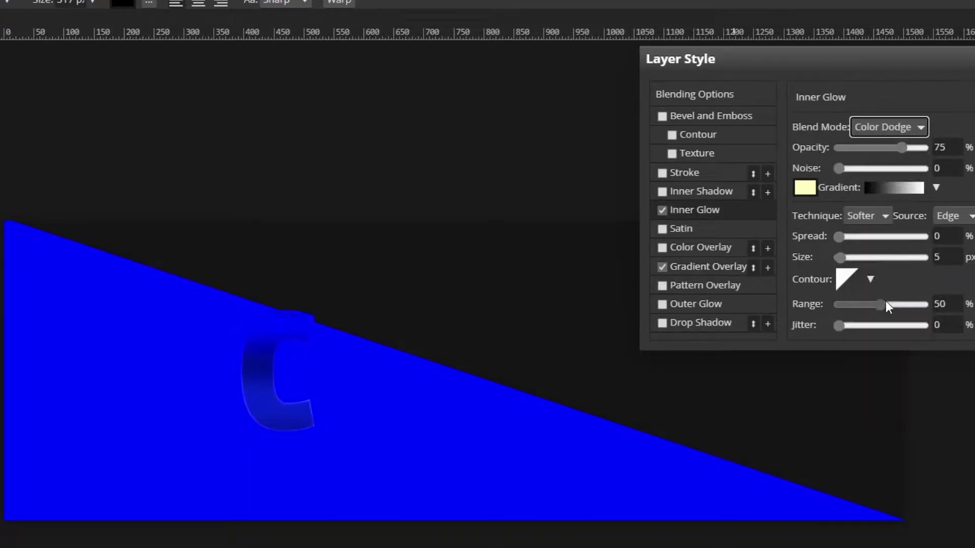
{"action": "left_click", "coordinate": [805, 188]}
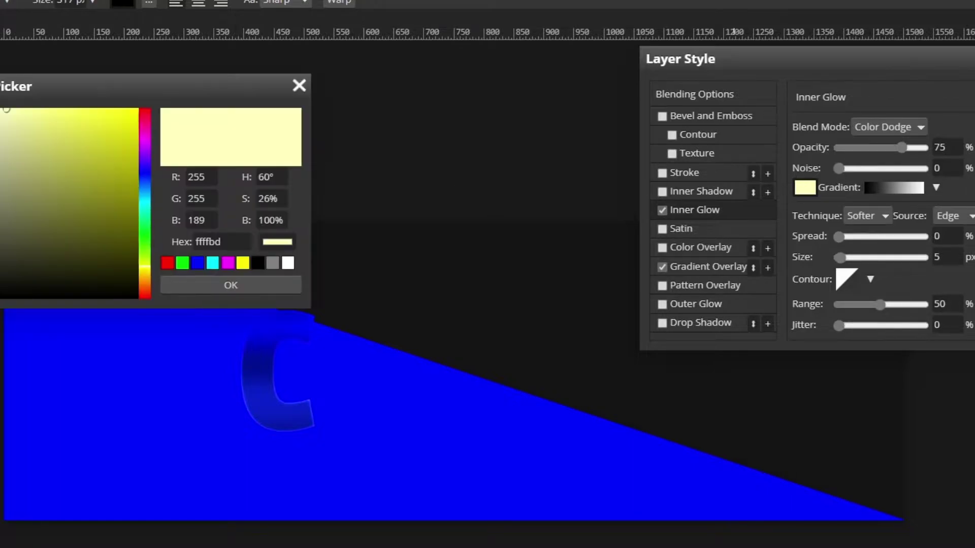
{"action": "left_click_drag", "start_coordinate": [61, 152], "coordinate": [1, 108]}
{"action": "left_click", "coordinate": [264, 288]}
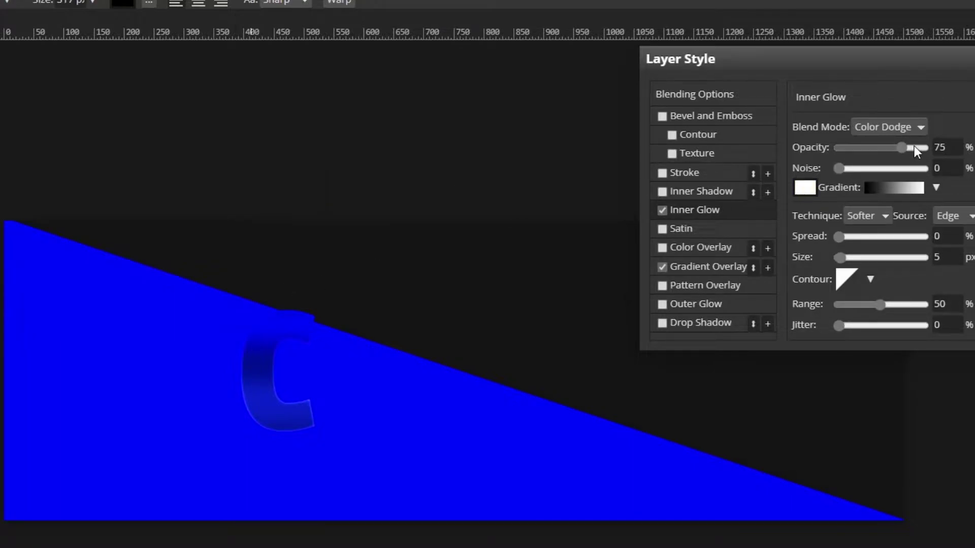
{"action": "left_click_drag", "start_coordinate": [904, 148], "coordinate": [928, 147]}
{"action": "left_click", "coordinate": [842, 237]}
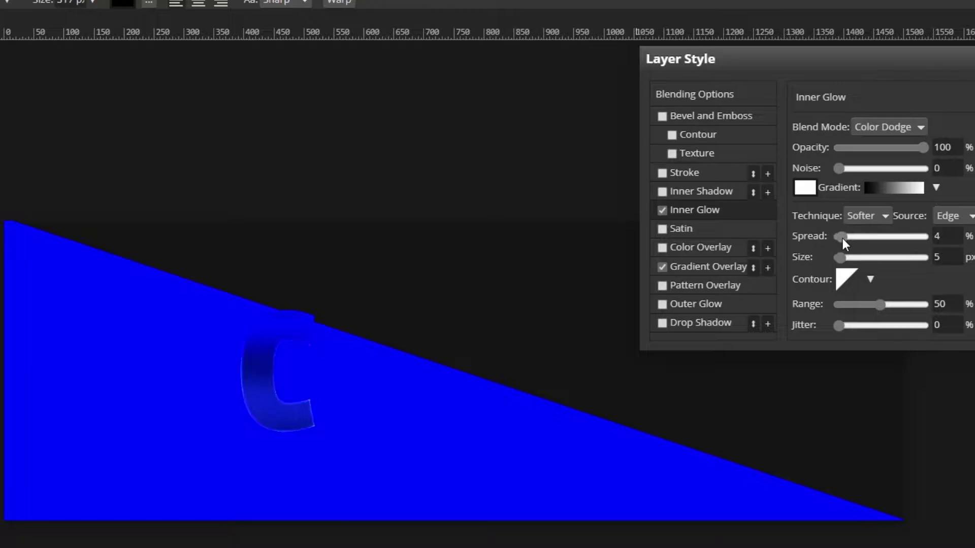
{"action": "left_click_drag", "start_coordinate": [841, 257], "coordinate": [848, 254]}
{"action": "left_click", "coordinate": [849, 237]}
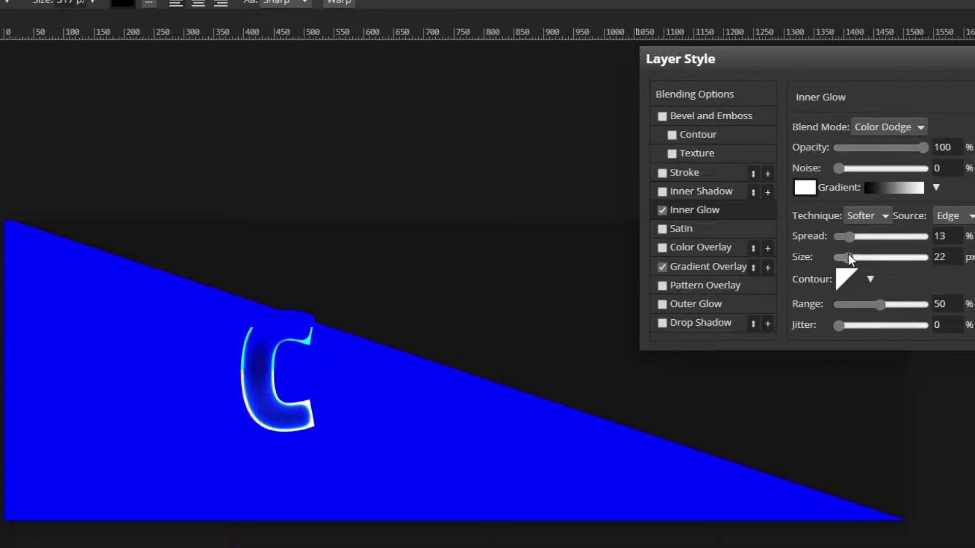
After trying Screen and Linear Dodge, switch the inner glow blend mode to Overlay
{"action": "left_click", "coordinate": [874, 126]}
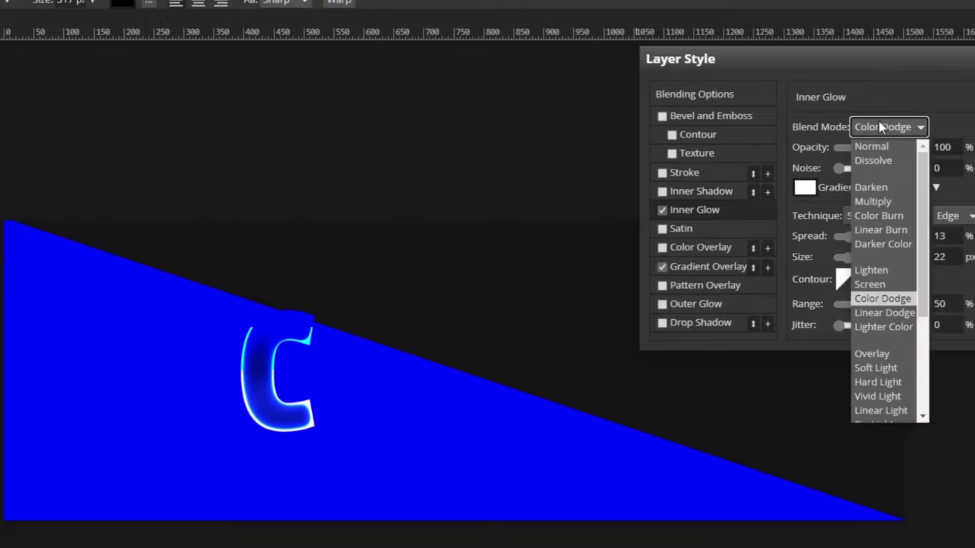
{"action": "left_click", "coordinate": [870, 351]}
{"action": "left_click", "coordinate": [916, 126]}
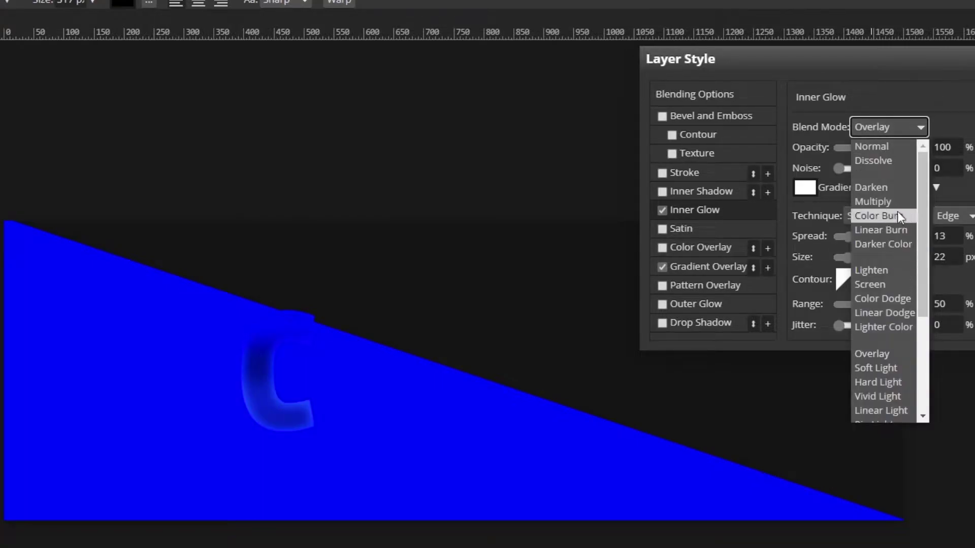
{"action": "left_click", "coordinate": [885, 286]}
{"action": "left_click", "coordinate": [893, 127]}
{"action": "scroll", "coordinate": [882, 200], "scroll_direction": "down", "scroll_amount": 2}
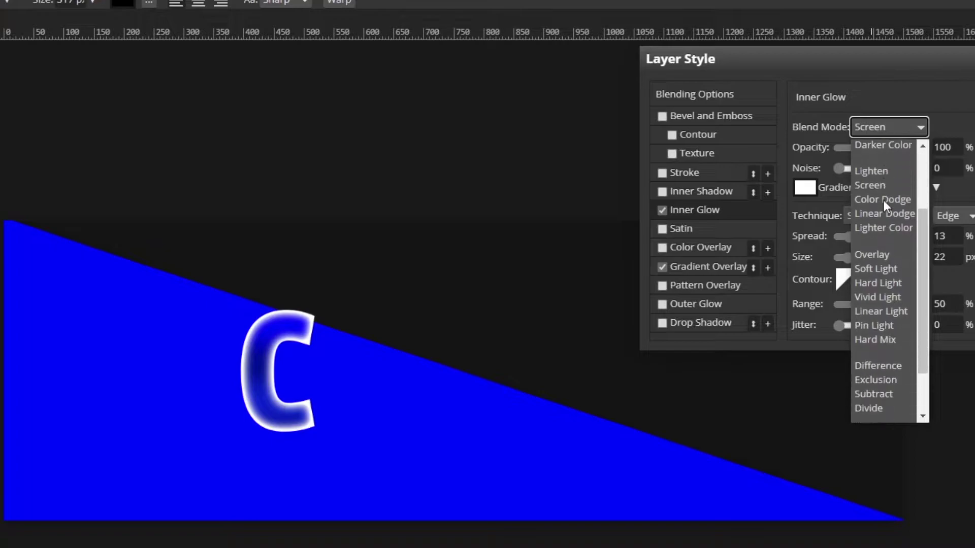
{"action": "scroll", "coordinate": [882, 200], "scroll_direction": "down", "scroll_amount": 2}
{"action": "scroll", "coordinate": [883, 264], "scroll_direction": "down", "scroll_amount": 2}
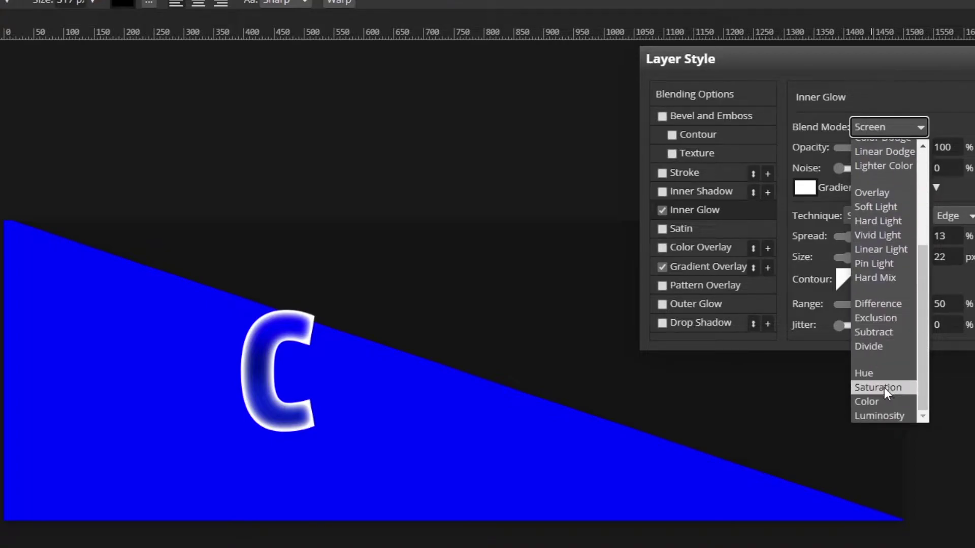
{"action": "scroll", "coordinate": [893, 330], "scroll_direction": "up", "scroll_amount": 4}
{"action": "left_click", "coordinate": [869, 284]}
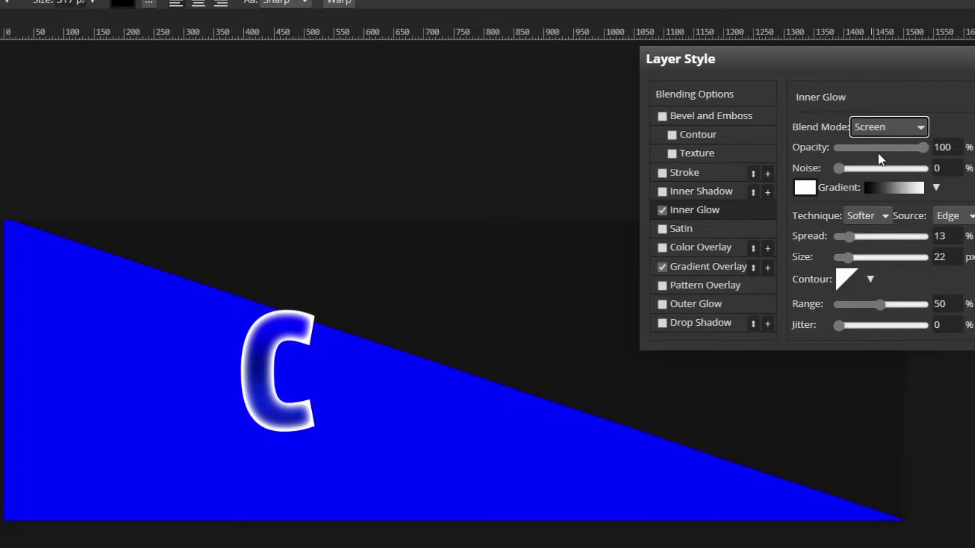
{"action": "left_click", "coordinate": [889, 127]}
{"action": "left_click", "coordinate": [888, 127]}
{"action": "left_click", "coordinate": [884, 130]}
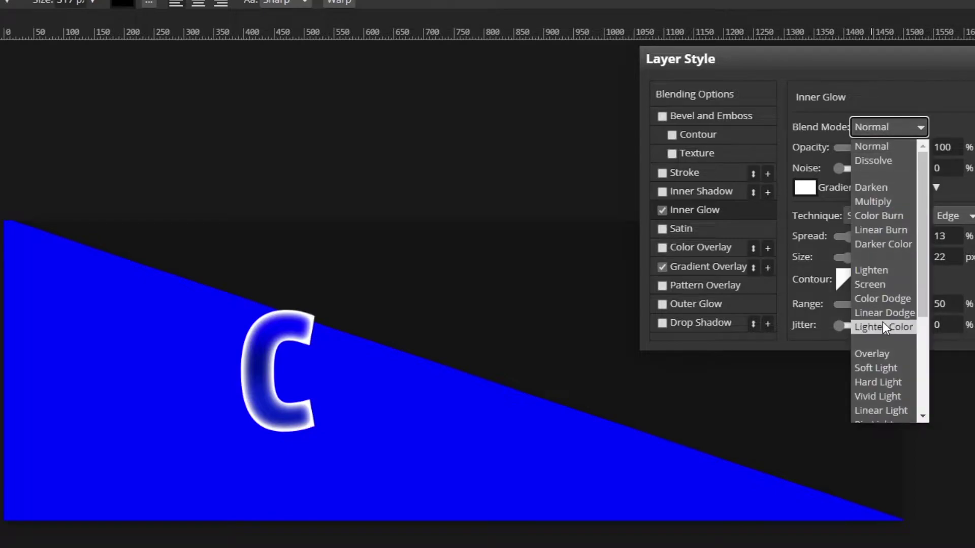
{"action": "left_click", "coordinate": [894, 311]}
{"action": "left_click", "coordinate": [881, 131]}
{"action": "left_click", "coordinate": [872, 354]}
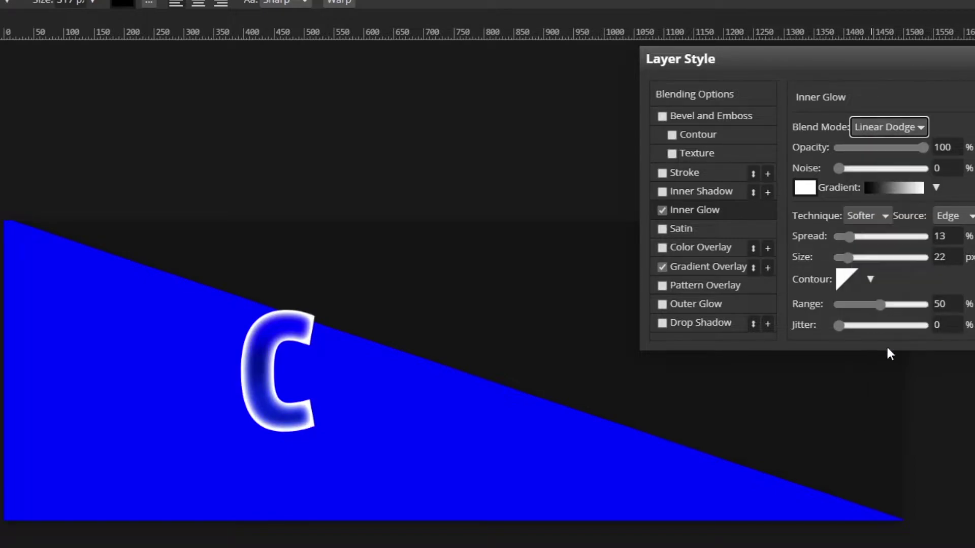
Compare the C with and without the glow, then lower glow opacity to 55%
{"action": "left_click", "coordinate": [662, 210]}
{"action": "left_click", "coordinate": [662, 210]}
{"action": "left_click_drag", "start_coordinate": [922, 148], "coordinate": [884, 146]}
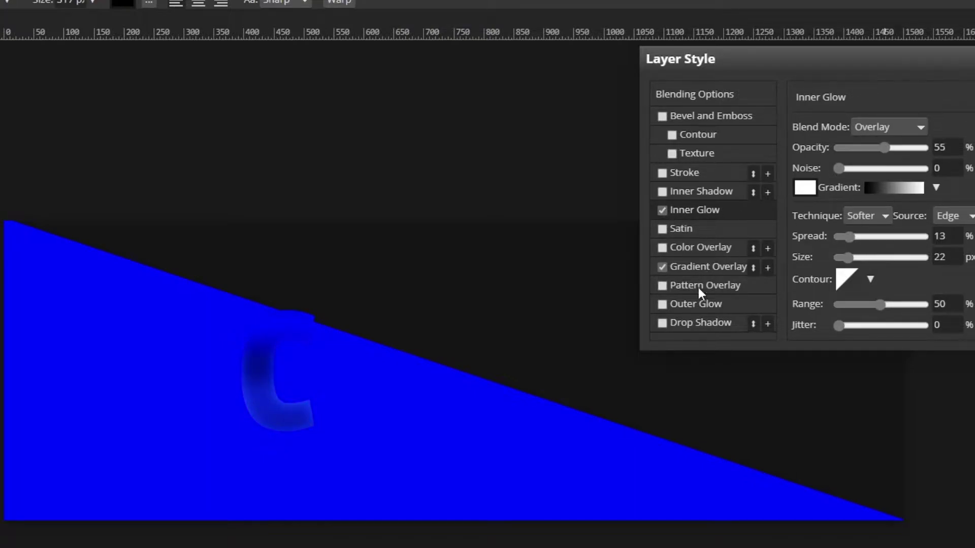
Add a drop shadow to the C at 100% opacity and spread, 12 px distance, 10 px size
{"action": "left_click", "coordinate": [662, 324]}
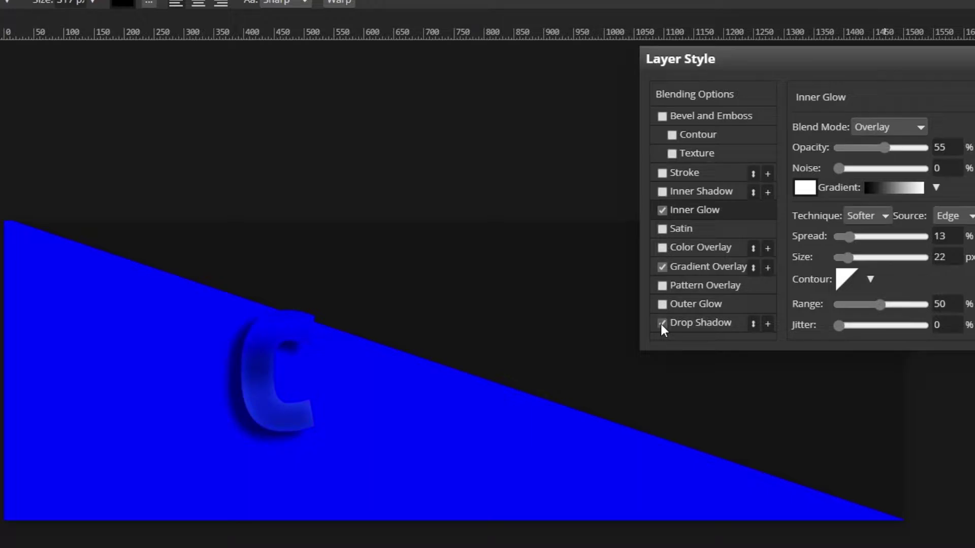
{"action": "left_click", "coordinate": [737, 324]}
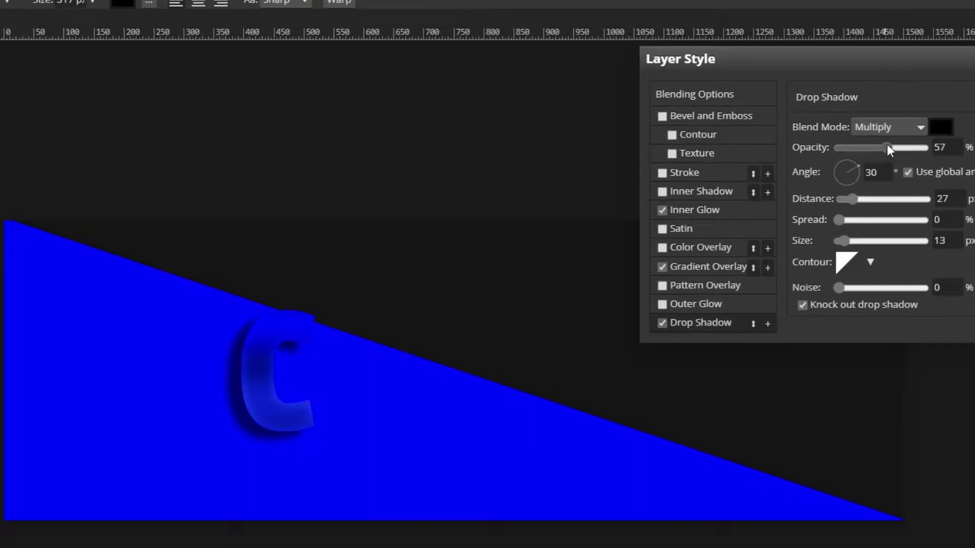
{"action": "left_click_drag", "start_coordinate": [886, 148], "coordinate": [925, 148]}
{"action": "left_click_drag", "start_coordinate": [840, 220], "coordinate": [923, 219]}
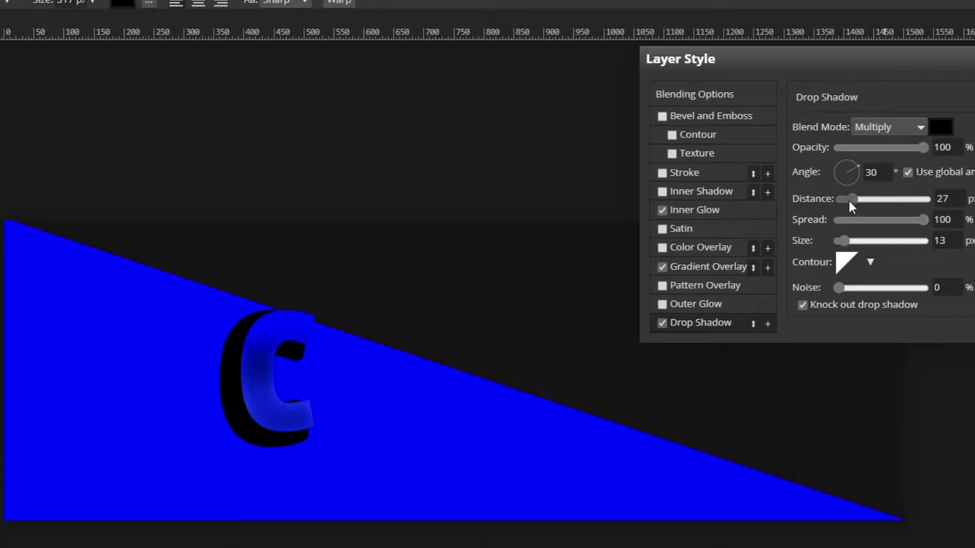
{"action": "left_click_drag", "start_coordinate": [849, 201], "coordinate": [845, 199]}
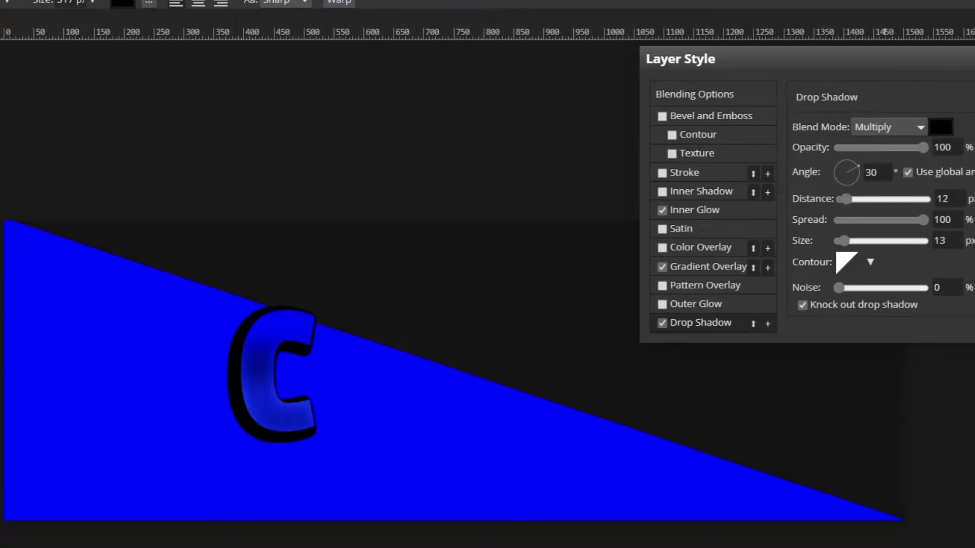
{"action": "left_click_drag", "start_coordinate": [845, 237], "coordinate": [843, 239]}
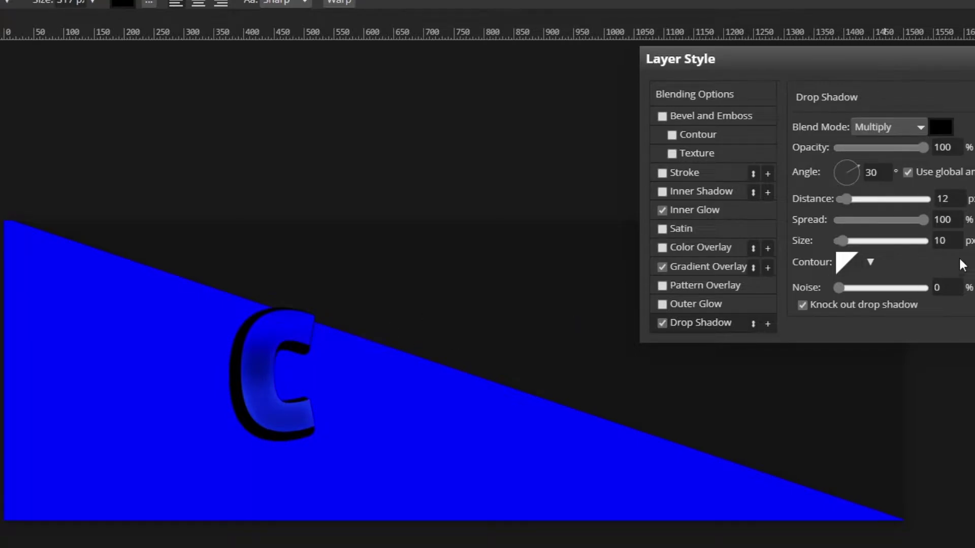
Set the drop shadow to Normal blending with a dark navy 000a53 colour
{"action": "left_click", "coordinate": [915, 126]}
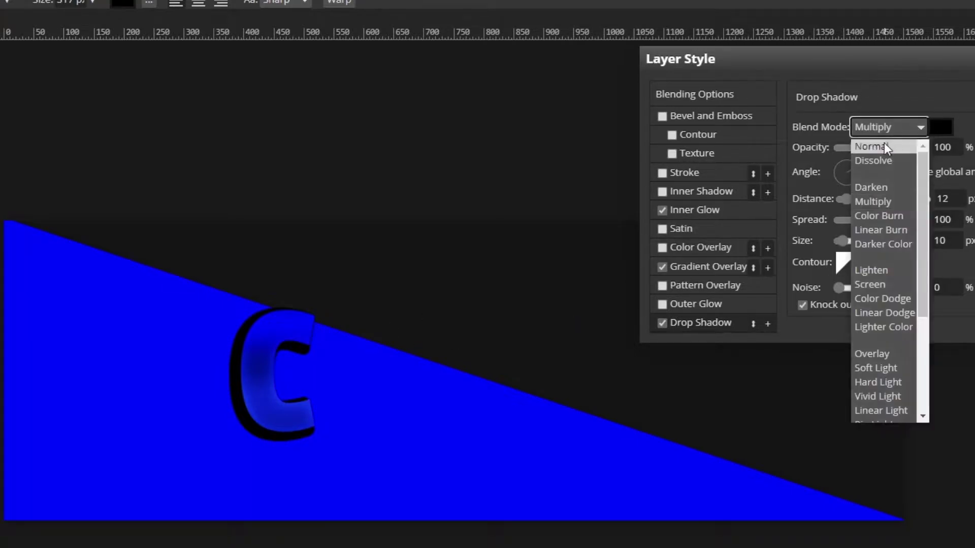
{"action": "left_click", "coordinate": [869, 146]}
{"action": "left_click", "coordinate": [940, 127]}
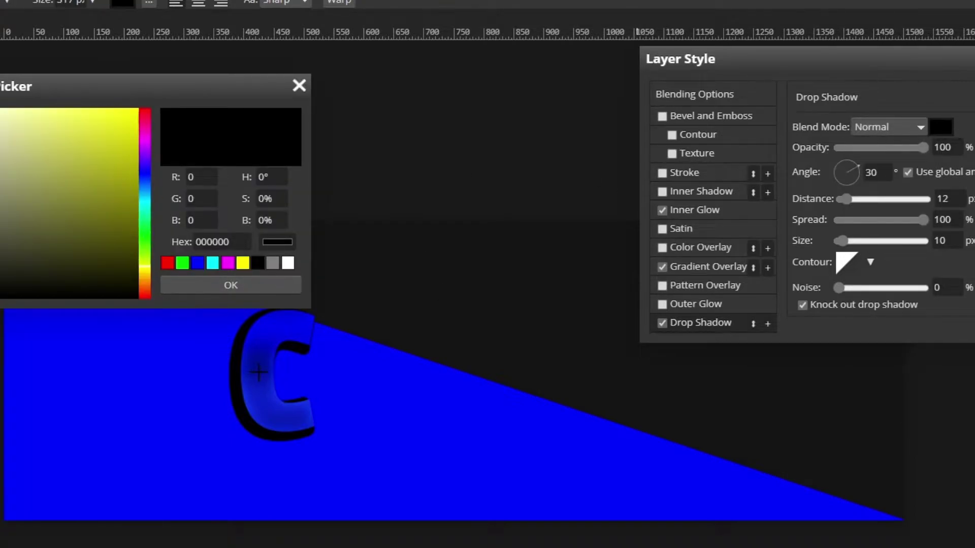
{"action": "left_click", "coordinate": [144, 175]}
{"action": "mouse_move", "coordinate": [136, 188]}
{"action": "left_mouse_down"}
{"action": "mouse_move", "coordinate": [196, 260]}
{"action": "mouse_move", "coordinate": [213, 242]}
{"action": "mouse_move", "coordinate": [207, 235]}
{"action": "mouse_move", "coordinate": [223, 282]}
{"action": "left_mouse_up"}
{"action": "left_click", "coordinate": [226, 283]}
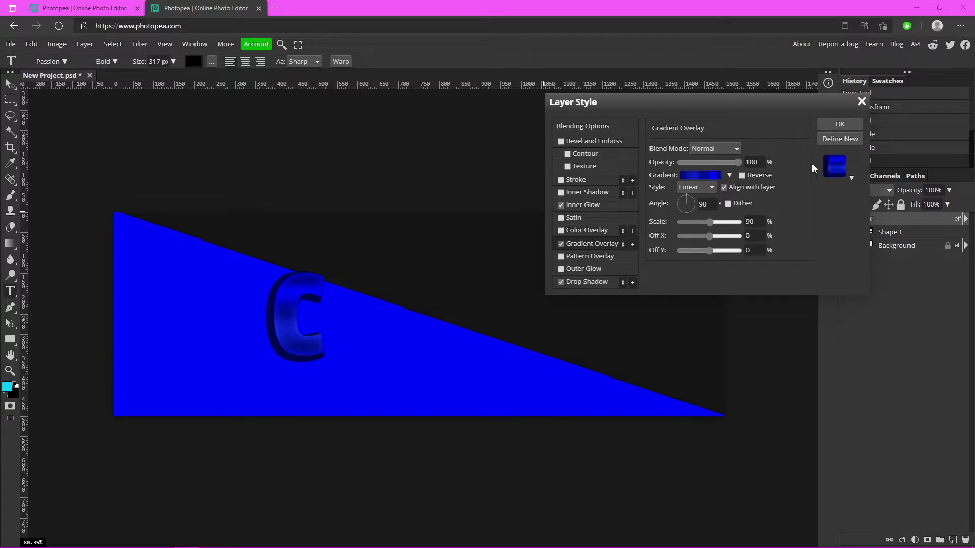
Duplicate the styled C, move the copy to its right, and retype it as A
{"action": "left_click", "coordinate": [850, 124]}
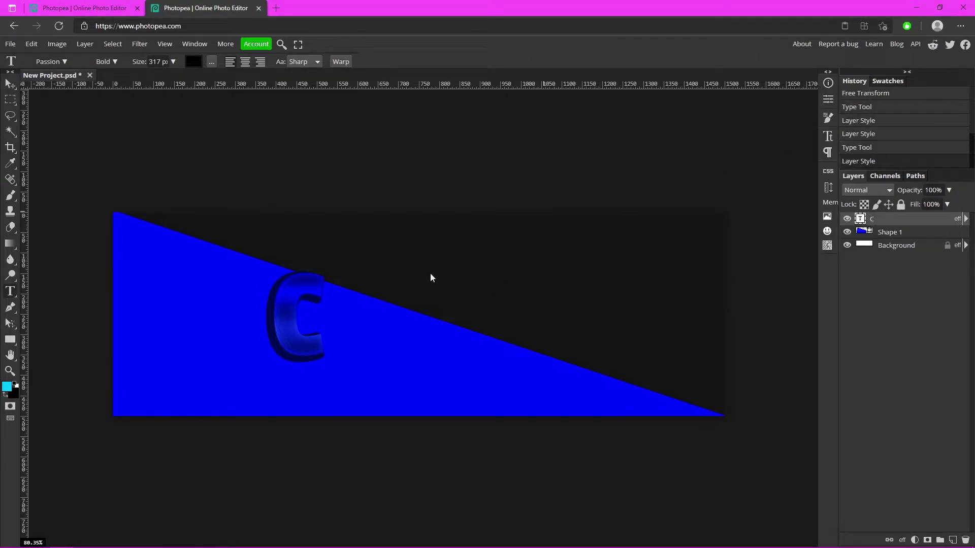
{"action": "key", "text": "ctrl+j"}
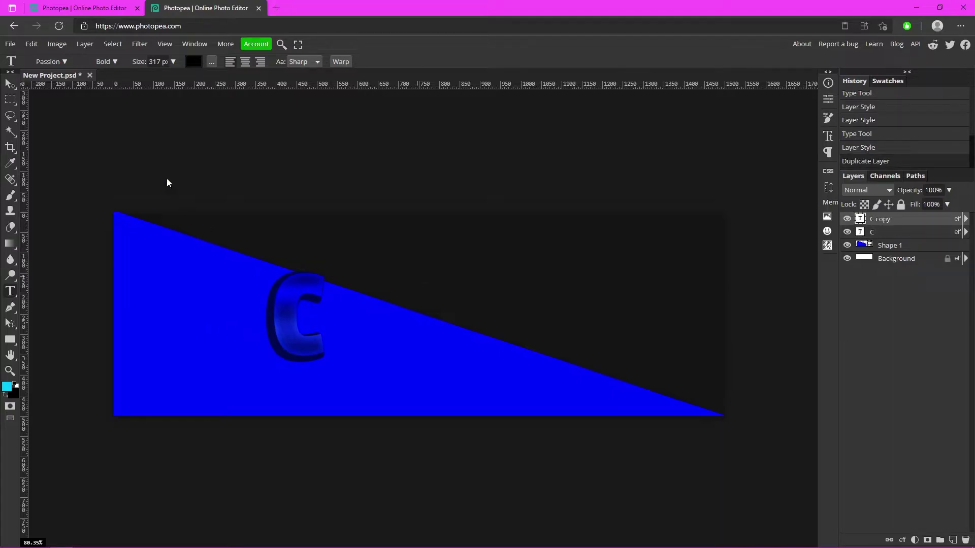
{"action": "left_click", "coordinate": [10, 87]}
{"action": "left_click_drag", "start_coordinate": [285, 298], "coordinate": [355, 304]}
{"action": "double_click", "coordinate": [359, 303]}
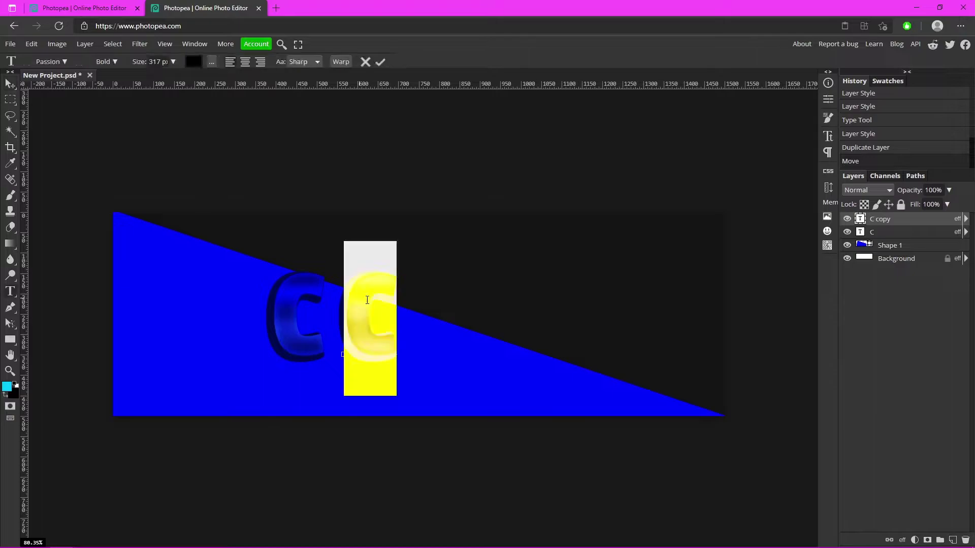
{"action": "type", "text": "A"}
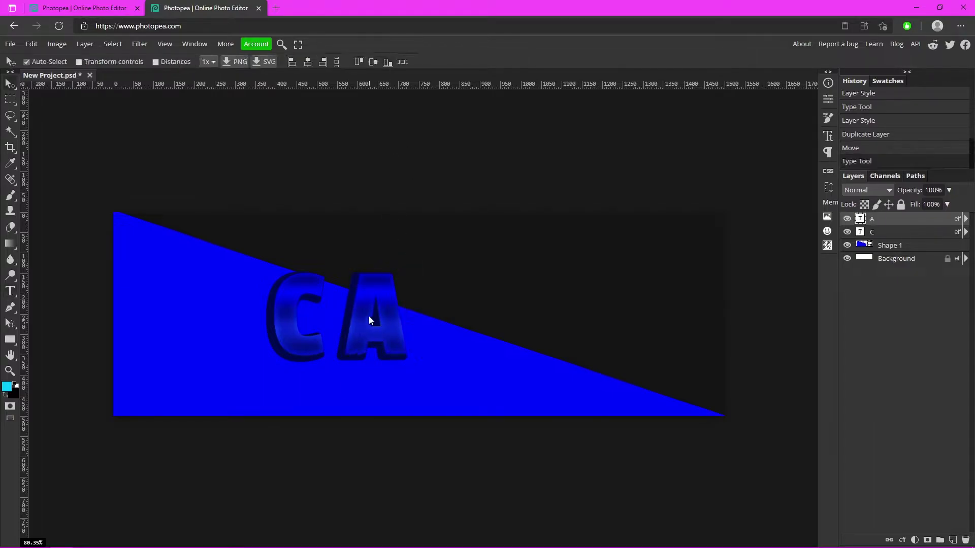
{"action": "left_click_drag", "start_coordinate": [368, 320], "coordinate": [357, 315]}
Give the A's drop shadow its own angle of 104°
{"action": "double_click", "coordinate": [929, 219]}
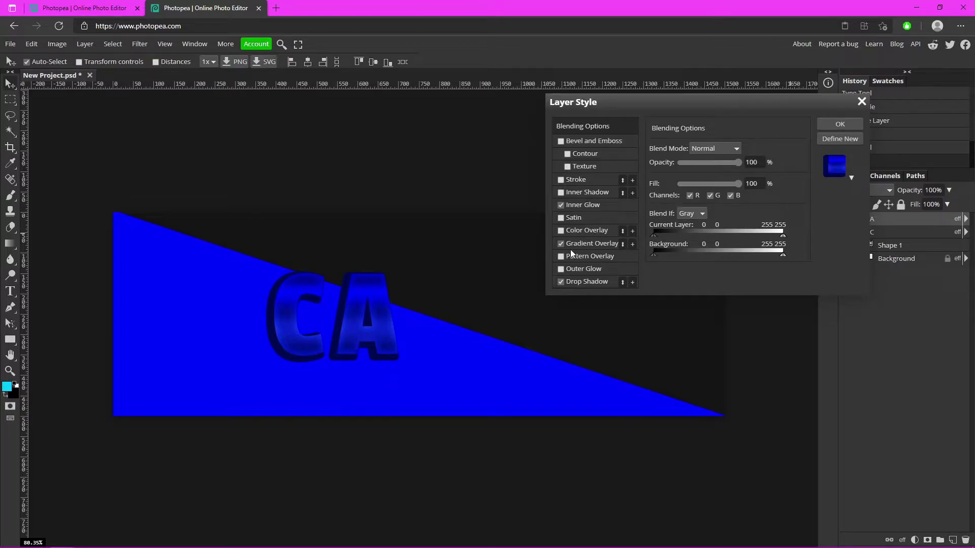
{"action": "left_click", "coordinate": [584, 282]}
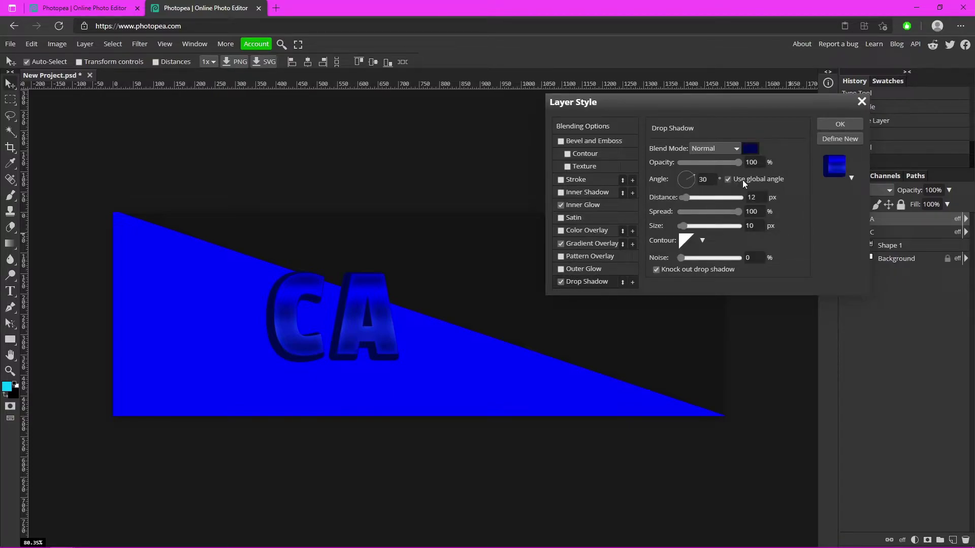
{"action": "left_click", "coordinate": [728, 179]}
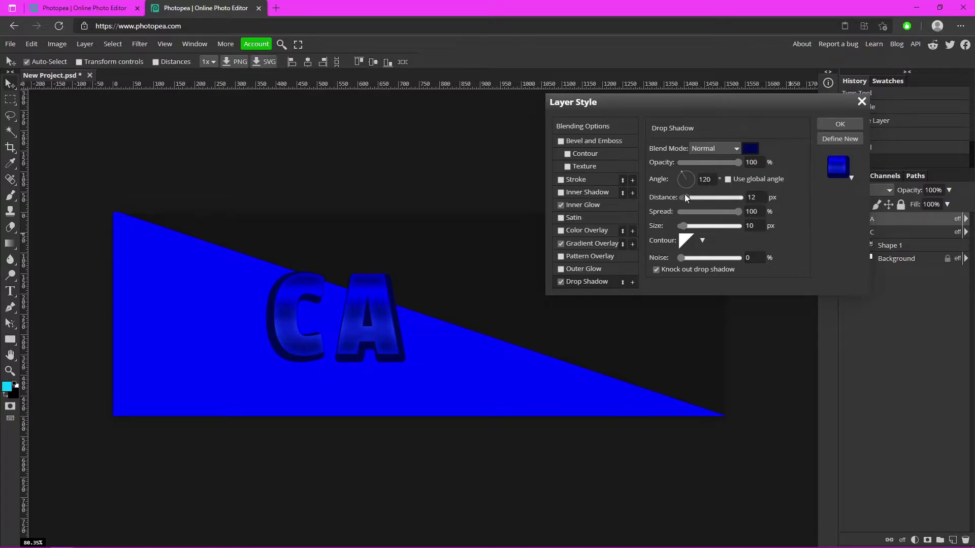
{"action": "left_click_drag", "start_coordinate": [690, 179], "coordinate": [687, 177]}
{"action": "left_click_drag", "start_coordinate": [687, 178], "coordinate": [685, 178]}
{"action": "left_click", "coordinate": [839, 124]}
Place a copy of the A to its right and change it to M
{"action": "left_click_drag", "start_coordinate": [363, 312], "coordinate": [434, 312]}
{"action": "double_click", "coordinate": [434, 312]}
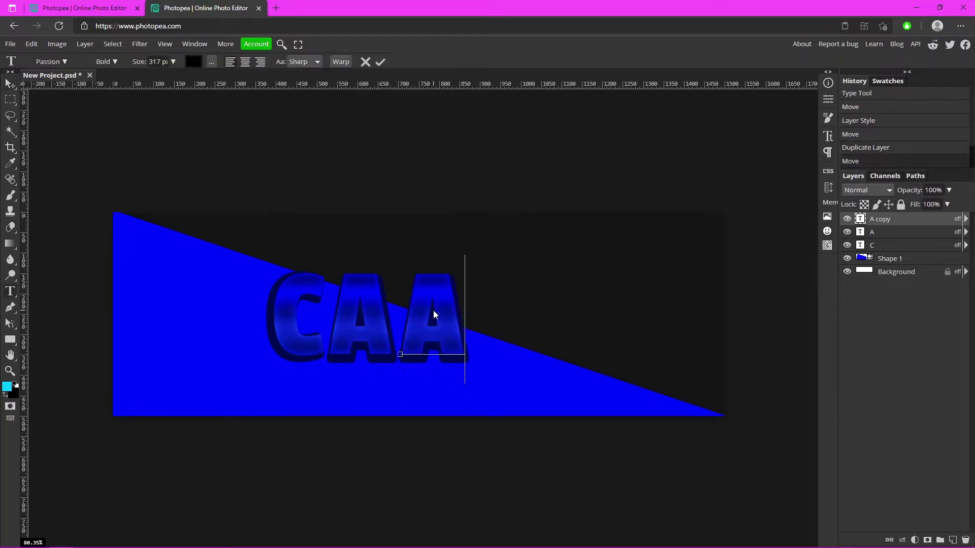
{"action": "key", "text": "ctrl+a"}
{"action": "type", "text": "M"}
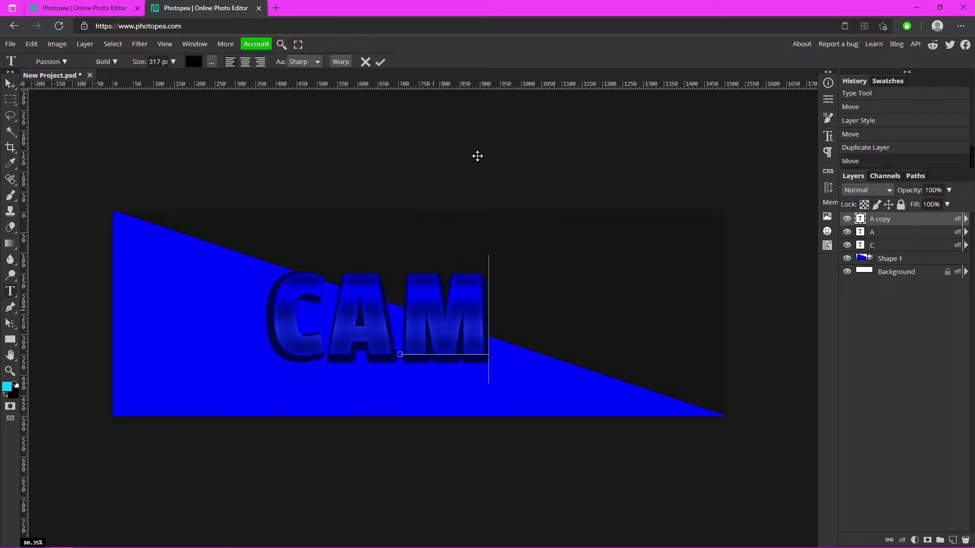
{"action": "left_click", "coordinate": [380, 62]}
Set the M's drop shadow angle to 100°
{"action": "double_click", "coordinate": [936, 219]}
{"action": "left_click", "coordinate": [589, 282]}
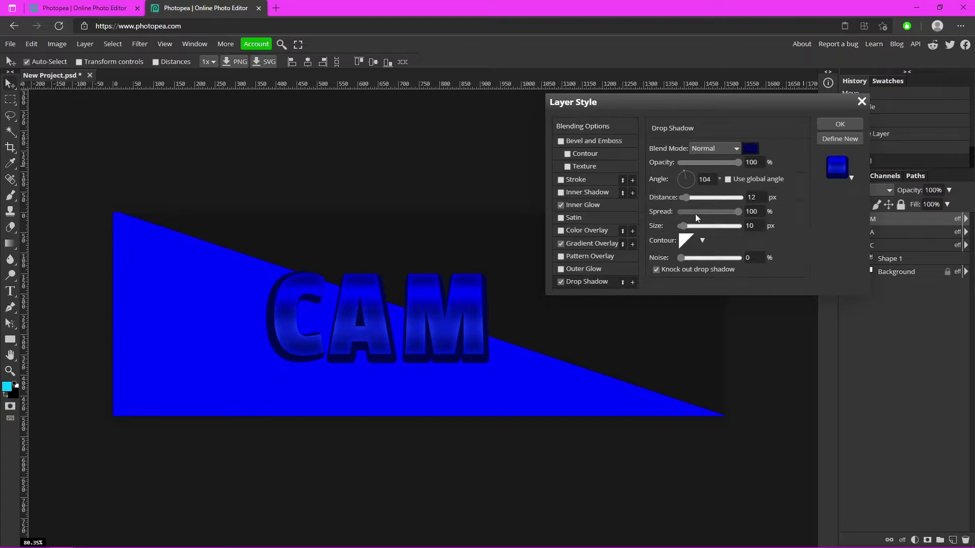
{"action": "left_click", "coordinate": [684, 171]}
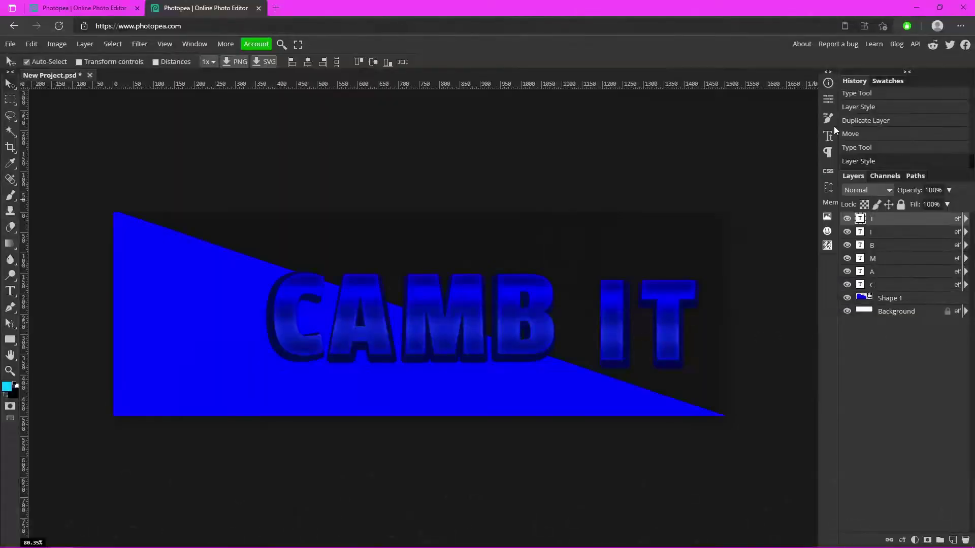
Pull the I and T letters left, and tilt the C while moving it toward the A
{"action": "left_click_drag", "start_coordinate": [610, 327], "coordinate": [574, 319]}
{"action": "left_click_drag", "start_coordinate": [662, 308], "coordinate": [624, 304]}
{"action": "left_click_drag", "start_coordinate": [289, 302], "coordinate": [266, 301]}
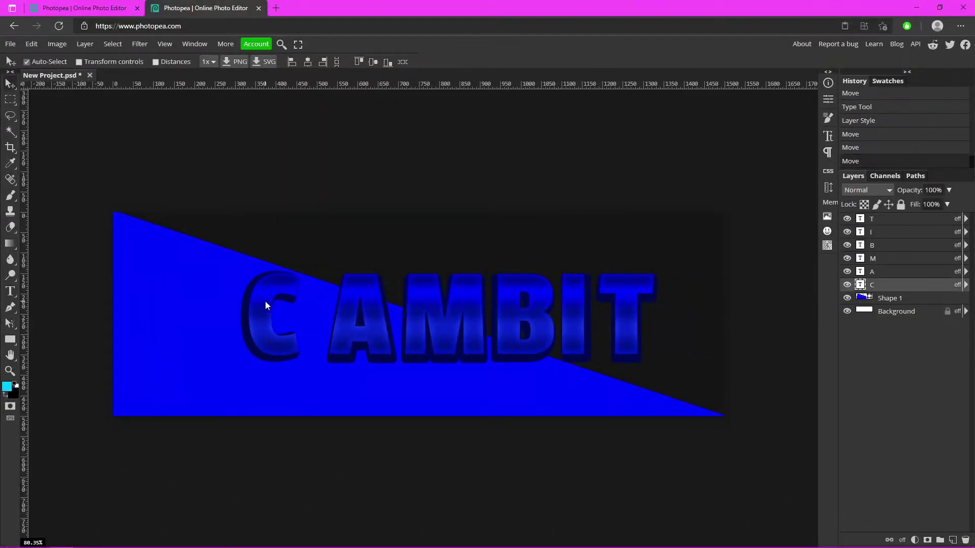
{"action": "key", "text": "ctrl+t"}
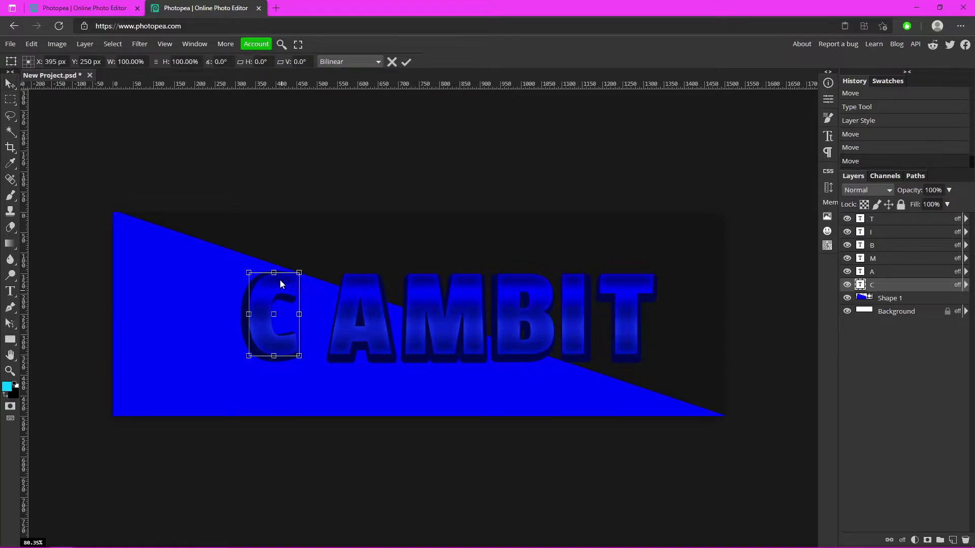
{"action": "left_click_drag", "start_coordinate": [300, 269], "coordinate": [321, 279]}
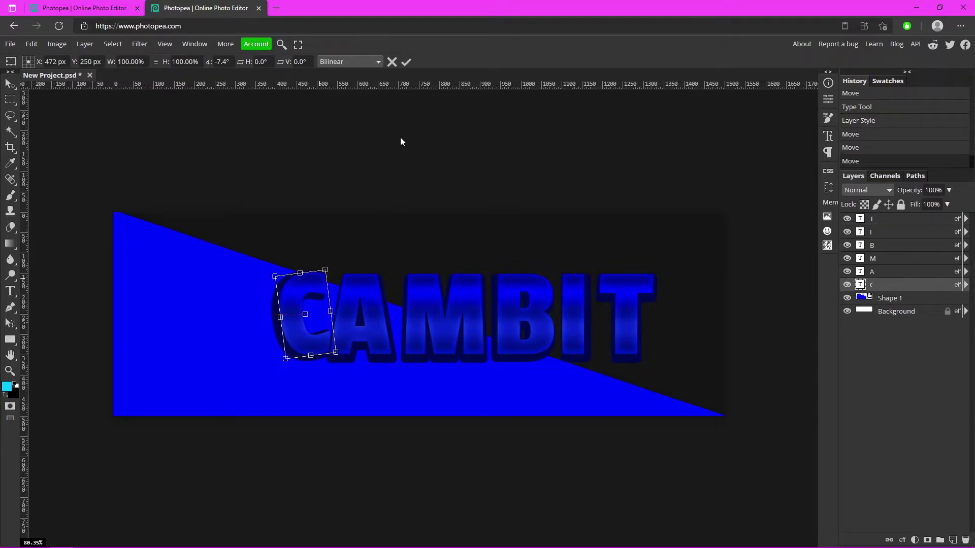
{"action": "left_click", "coordinate": [406, 62]}
Move the M against the A, tilt it slightly, and stack its layer beneath the A
{"action": "left_click", "coordinate": [383, 323]}
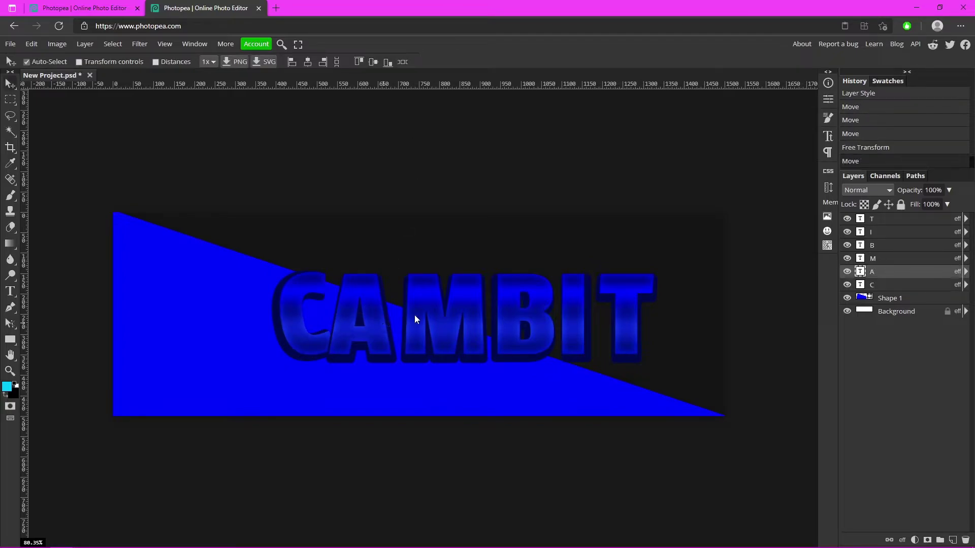
{"action": "left_click_drag", "start_coordinate": [414, 315], "coordinate": [404, 315]}
{"action": "key", "text": "ctrl+t"}
{"action": "left_click_drag", "start_coordinate": [478, 271], "coordinate": [452, 303]}
{"action": "left_click", "coordinate": [406, 62]}
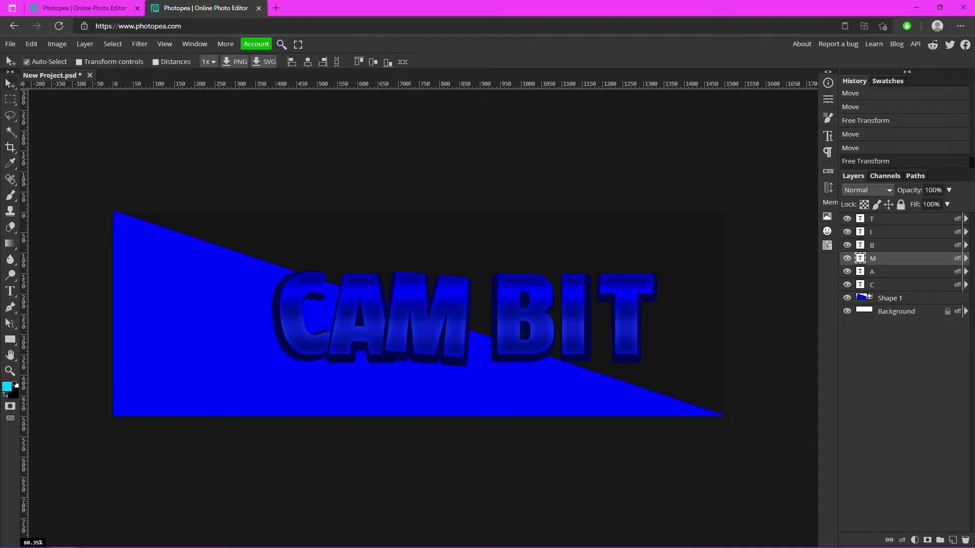
{"action": "left_click_drag", "start_coordinate": [886, 259], "coordinate": [886, 282]}
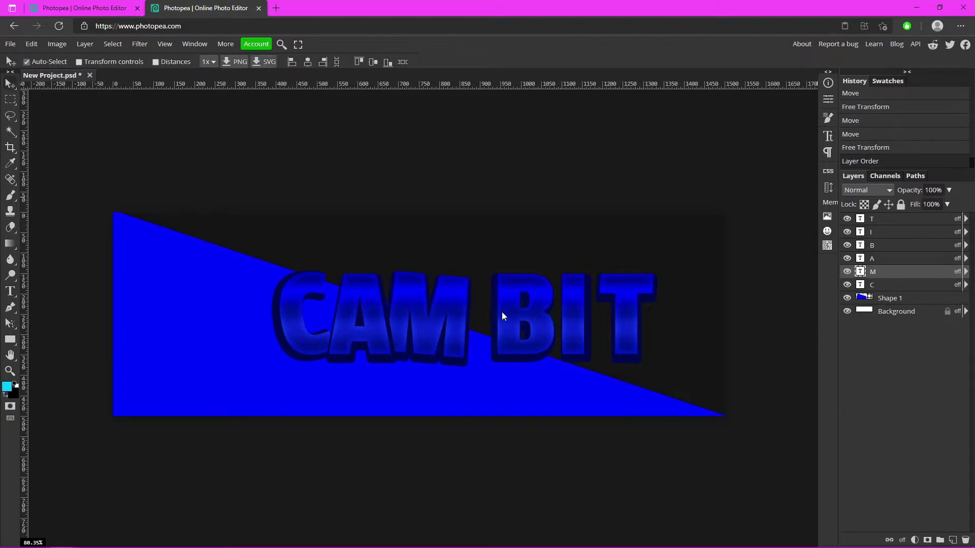
Move the B next to the M and tilt it by about -4.5°
{"action": "left_click_drag", "start_coordinate": [501, 315], "coordinate": [482, 312]}
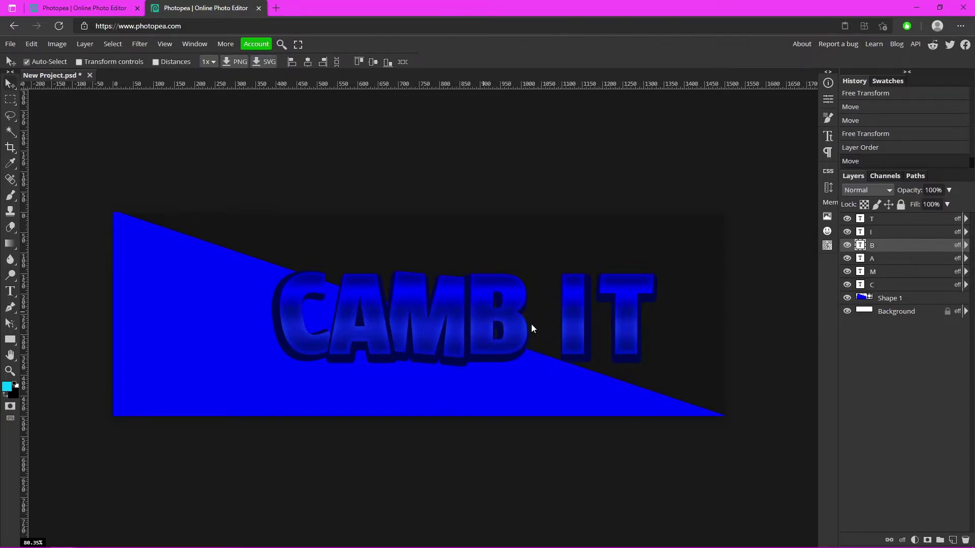
{"action": "key", "text": "ctrl+t"}
{"action": "left_click_drag", "start_coordinate": [533, 272], "coordinate": [528, 268]}
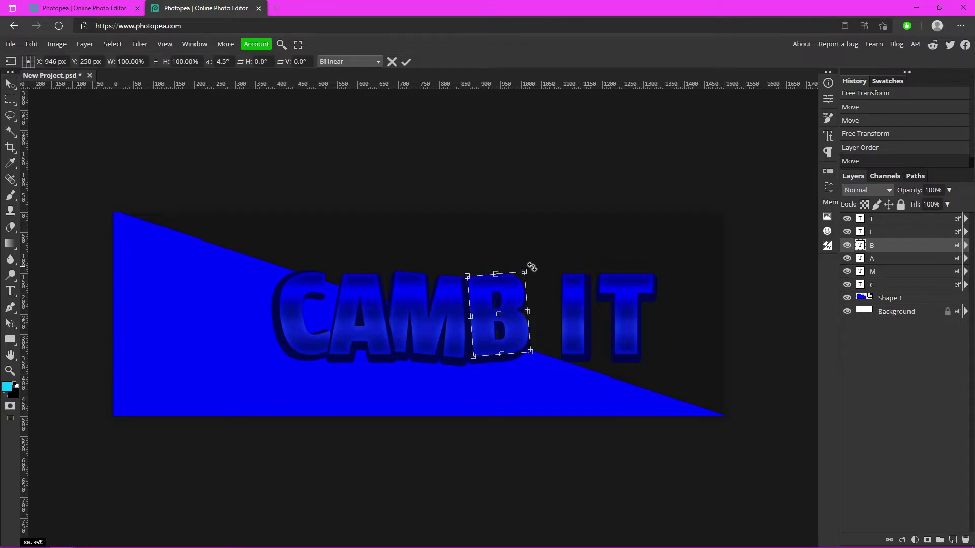
{"action": "left_click", "coordinate": [406, 62]}
Close up the I and T beside B, keep T above I, nudge T and C, and select all six letters
{"action": "left_click_drag", "start_coordinate": [572, 311], "coordinate": [538, 309]}
{"action": "left_click_drag", "start_coordinate": [620, 312], "coordinate": [571, 315]}
{"action": "left_click_drag", "start_coordinate": [886, 218], "coordinate": [888, 239]}
{"action": "left_click_drag", "start_coordinate": [576, 313], "coordinate": [576, 313]}
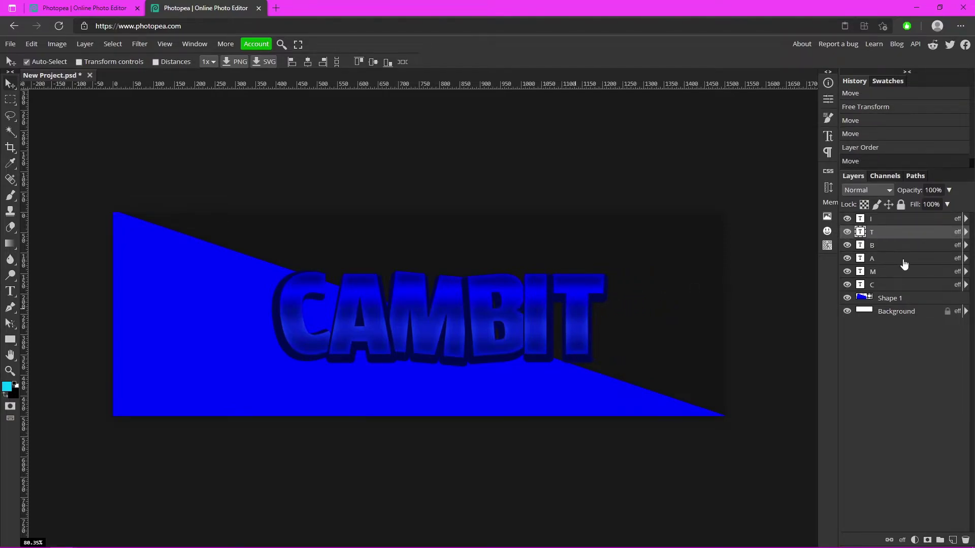
{"action": "left_click_drag", "start_coordinate": [898, 235], "coordinate": [893, 221]}
{"action": "left_click_drag", "start_coordinate": [602, 295], "coordinate": [581, 295]}
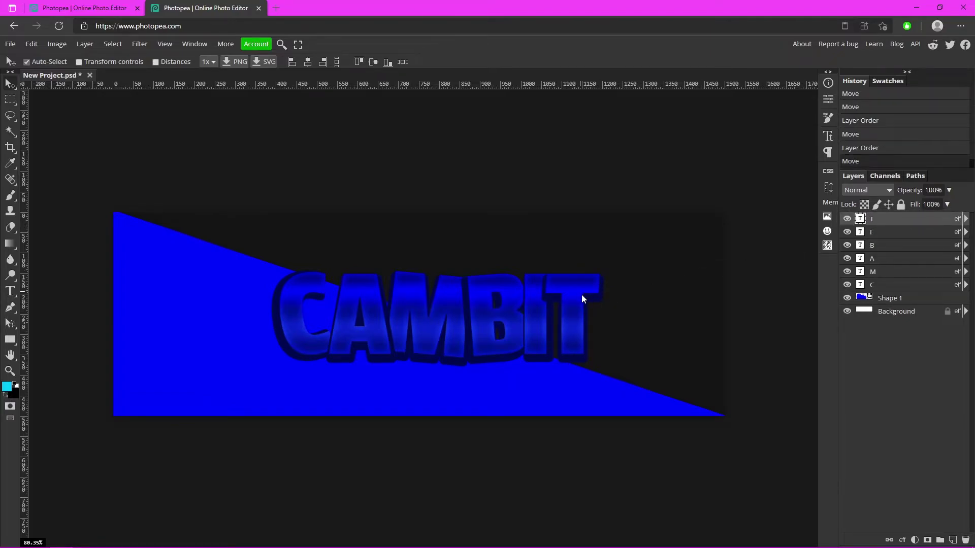
{"action": "left_click_drag", "start_coordinate": [285, 289], "coordinate": [294, 285]}
{"action": "left_click", "coordinate": [891, 225]}
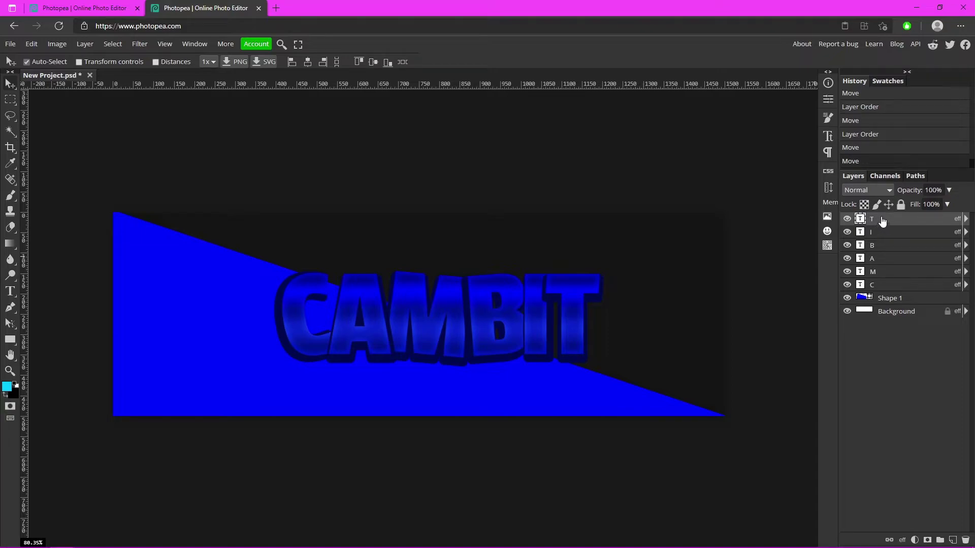
{"action": "left_click", "coordinate": [874, 286], "text": "shift"}
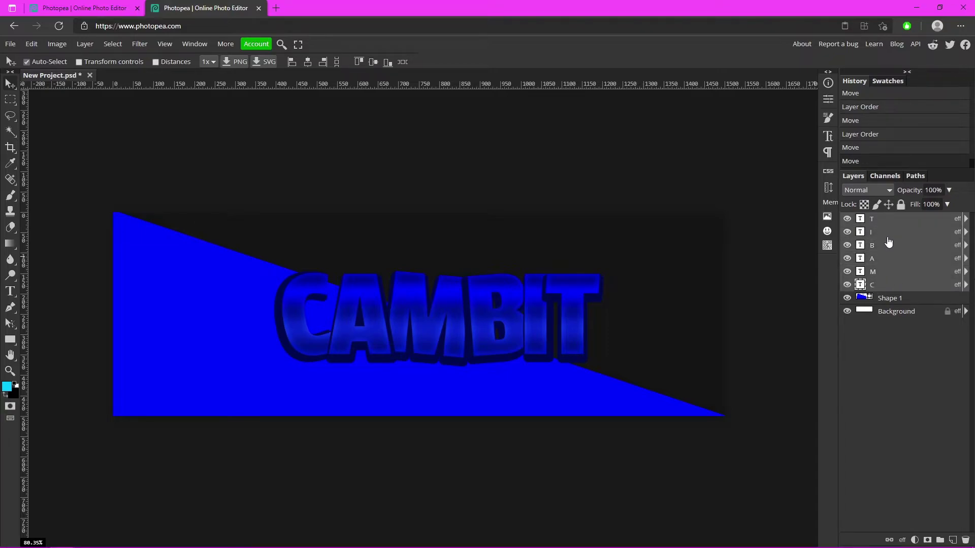
Select all six letter layers, from T down through C
{"action": "right_click", "coordinate": [885, 256]}
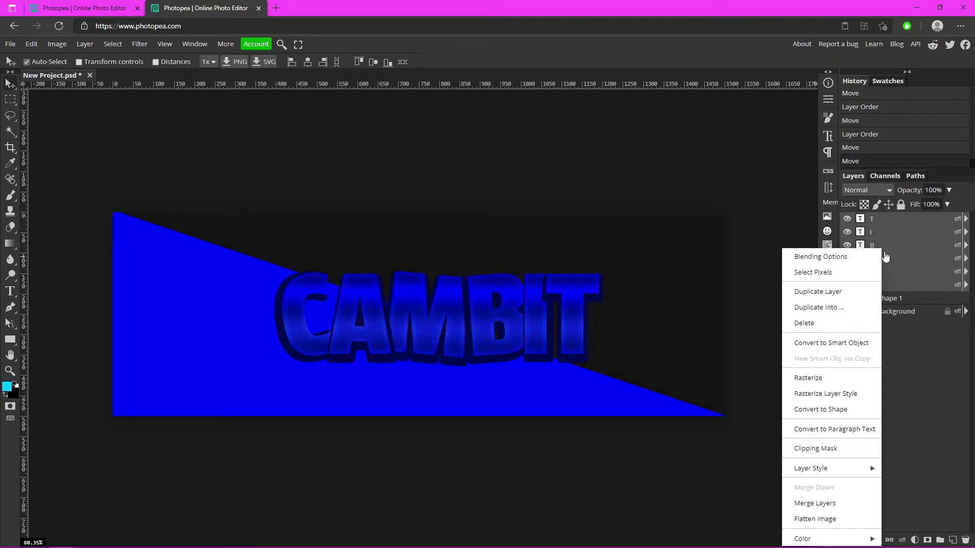
{"action": "left_click", "coordinate": [841, 343]}
{"action": "key", "text": "ctrl+z"}
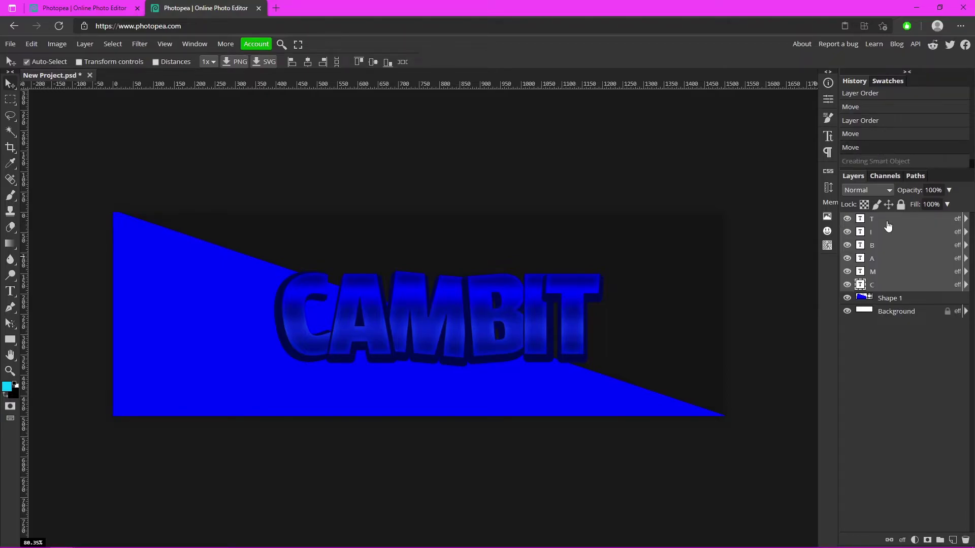
{"action": "left_click", "coordinate": [890, 223]}
{"action": "left_click_drag", "start_coordinate": [889, 224], "coordinate": [875, 289]}
{"action": "right_click", "coordinate": [888, 257]}
{"action": "left_click", "coordinate": [903, 288]}
Convert the letters into one CAMBIT smart object, shift it up-left, and duplicate it
{"action": "right_click", "coordinate": [900, 254]}
{"action": "left_click", "coordinate": [925, 341]}
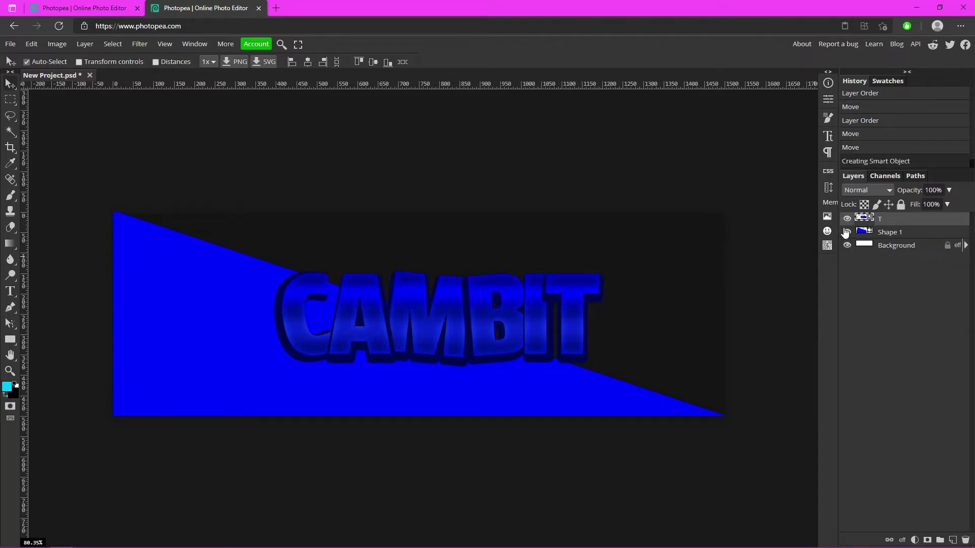
{"action": "left_click_drag", "start_coordinate": [502, 283], "coordinate": [452, 299]}
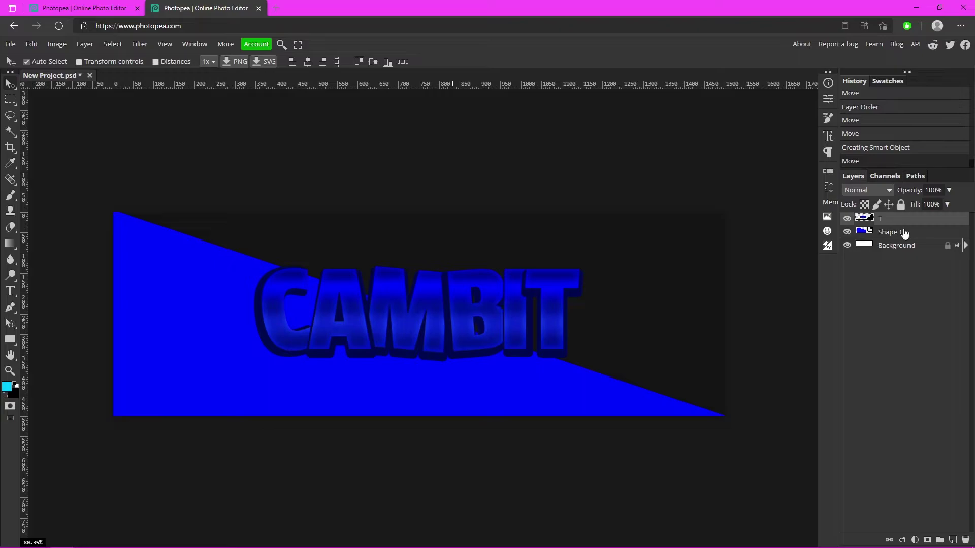
{"action": "key", "text": "ctrl+j"}
Apply Stylize > Glowing Edges (width 1, brightness 10, smoothness 1) to T copy via the Filter Gallery
{"action": "left_click_drag", "start_coordinate": [429, 300], "coordinate": [590, 266]}
{"action": "key", "text": "ctrl+z"}
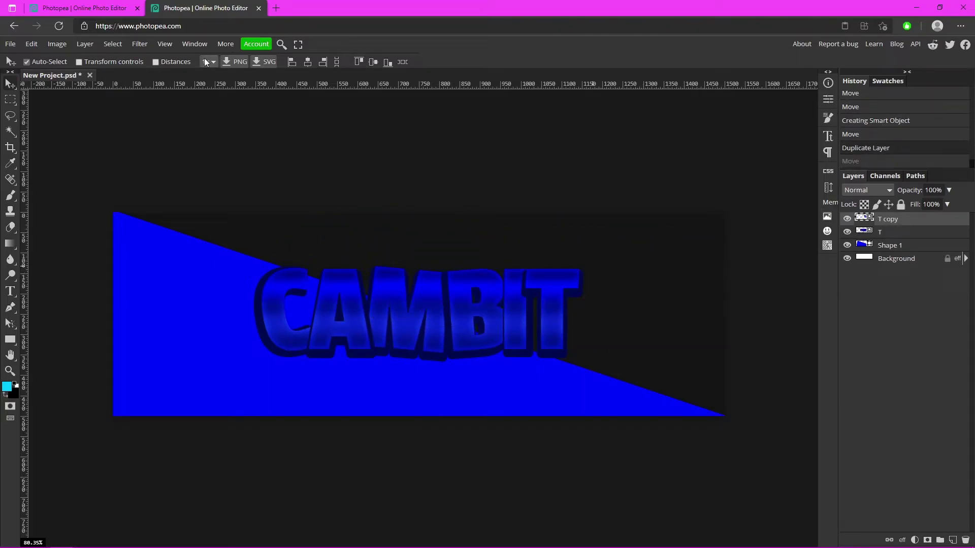
{"action": "left_click", "coordinate": [137, 44]}
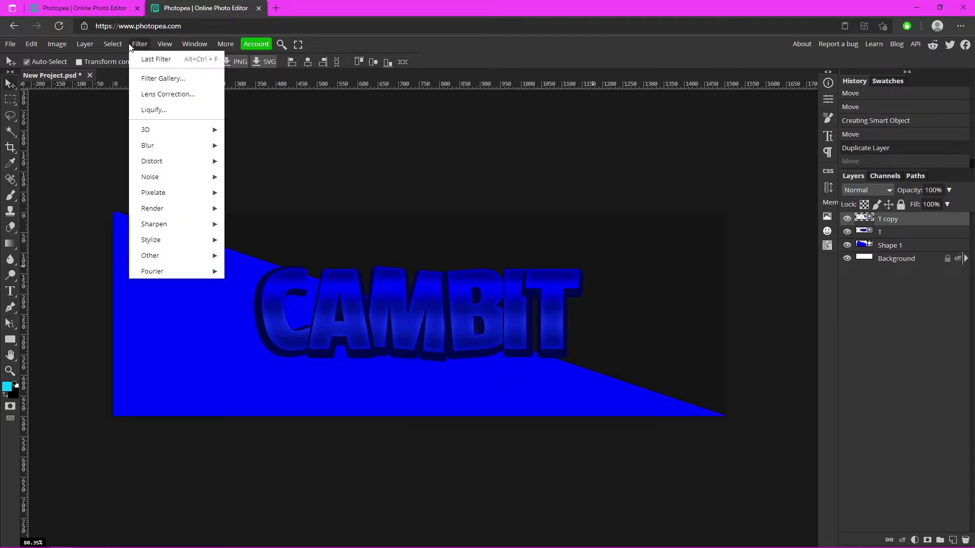
{"action": "left_click", "coordinate": [154, 77]}
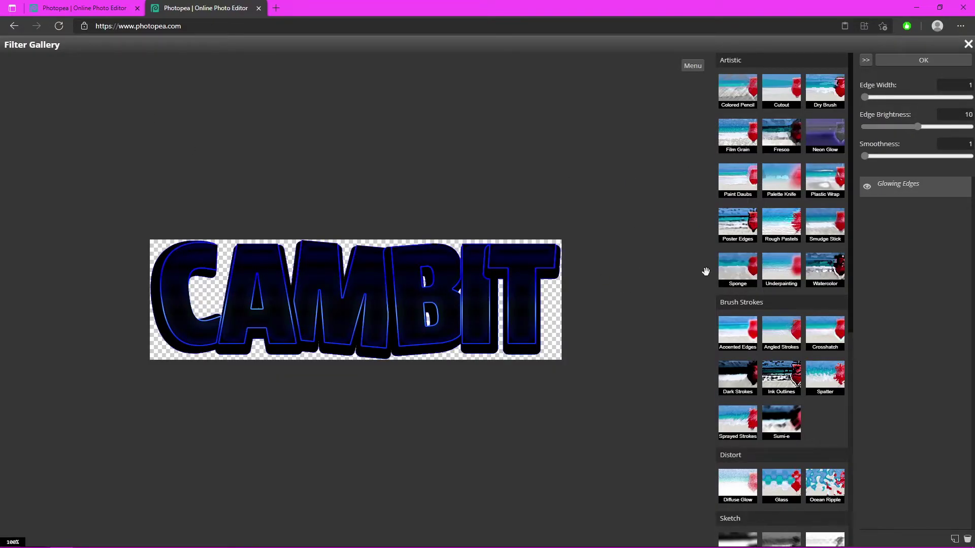
{"action": "scroll", "coordinate": [825, 193], "scroll_direction": "down", "scroll_amount": 7}
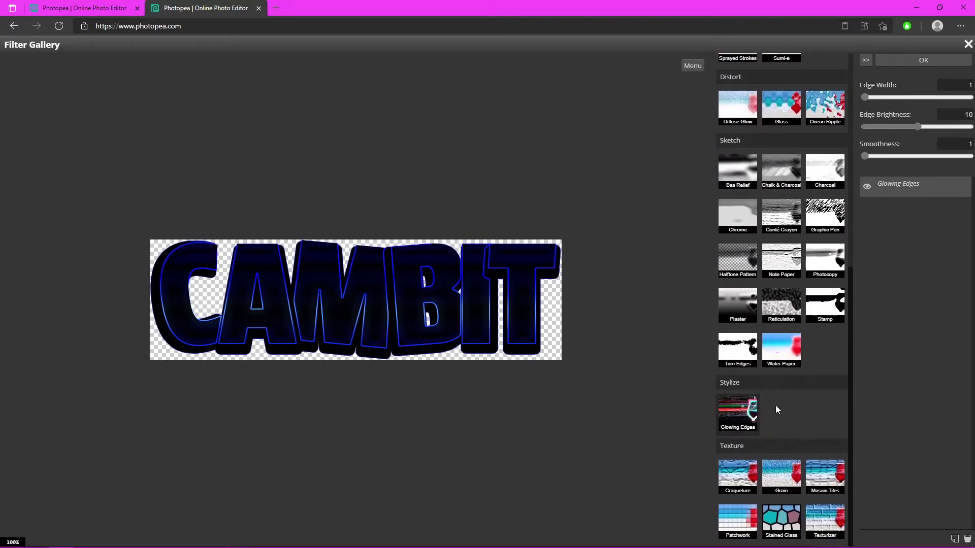
{"action": "scroll", "coordinate": [776, 411], "scroll_direction": "up", "scroll_amount": 3}
{"action": "scroll", "coordinate": [779, 414], "scroll_direction": "up", "scroll_amount": 5}
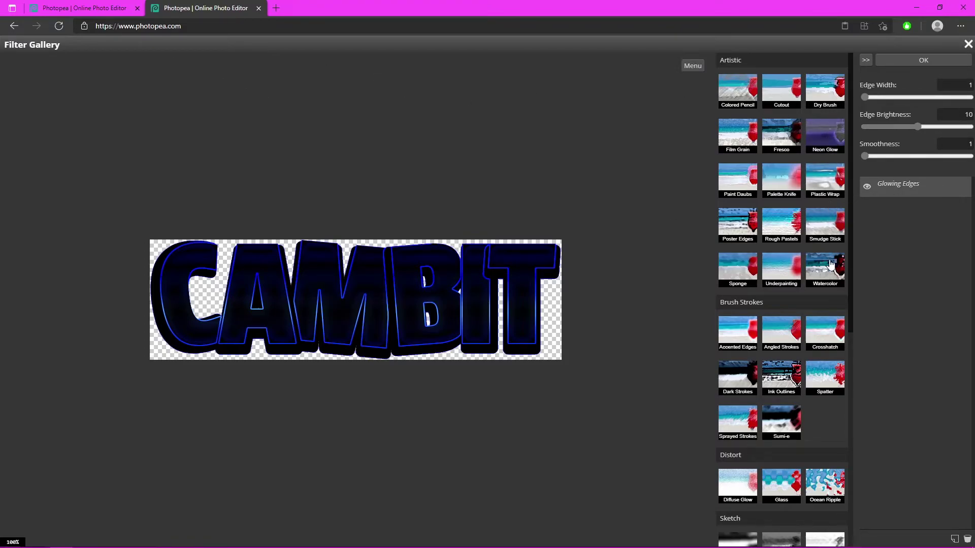
{"action": "scroll", "coordinate": [802, 165], "scroll_direction": "down", "scroll_amount": 7}
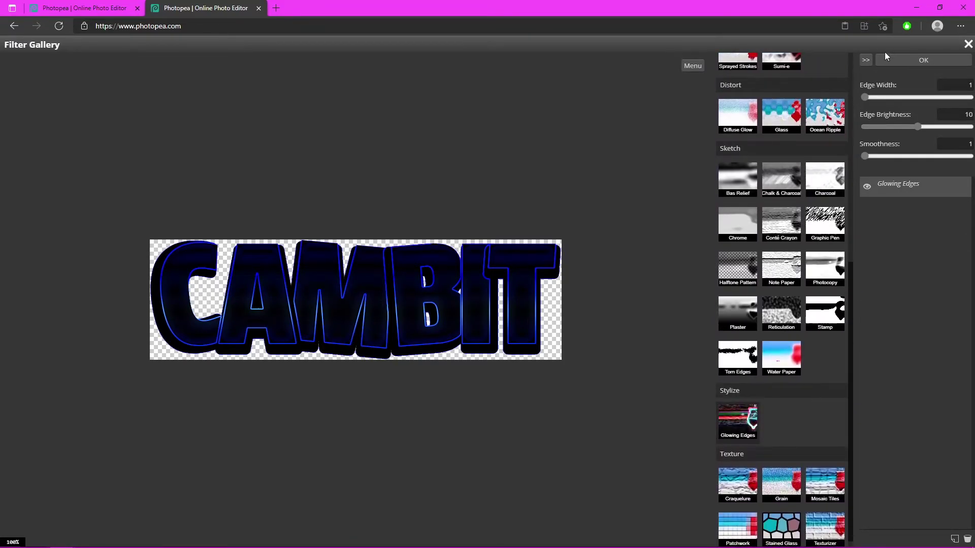
{"action": "left_click", "coordinate": [909, 59]}
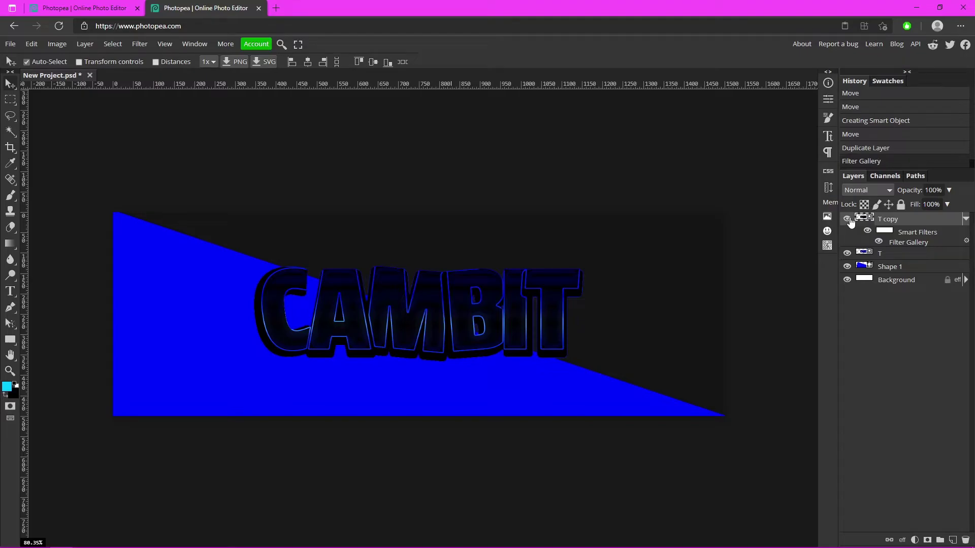
Fade T copy to about half opacity, convert it to a smart object, and apply Exposure 2.2
{"action": "left_click_drag", "start_coordinate": [947, 191], "coordinate": [927, 205]}
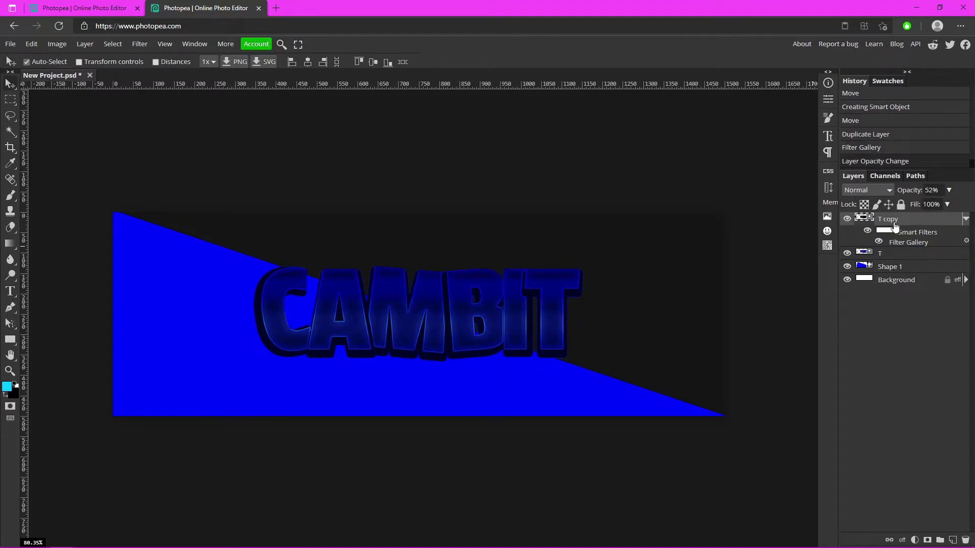
{"action": "right_click", "coordinate": [901, 257]}
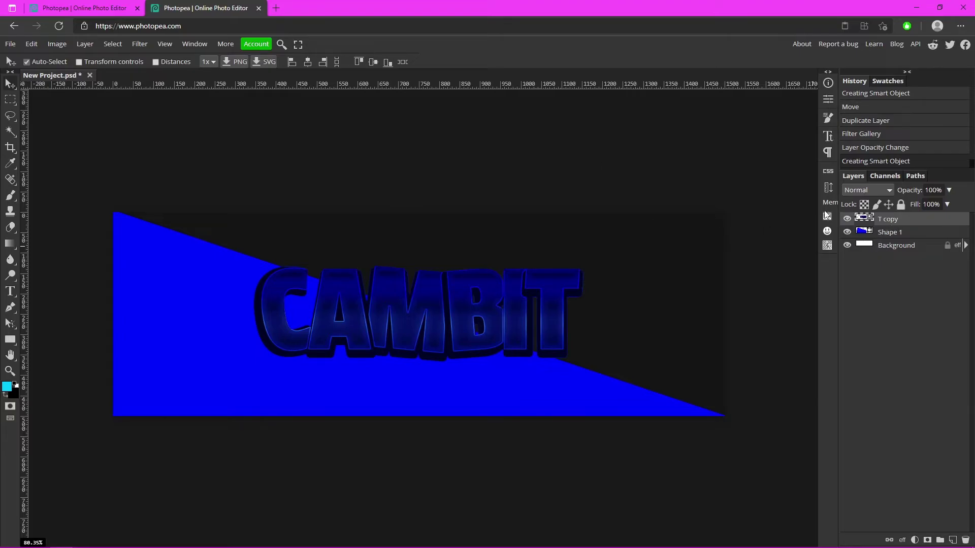
{"action": "left_click", "coordinate": [56, 44]}
{"action": "mouse_move", "coordinate": [59, 60]}
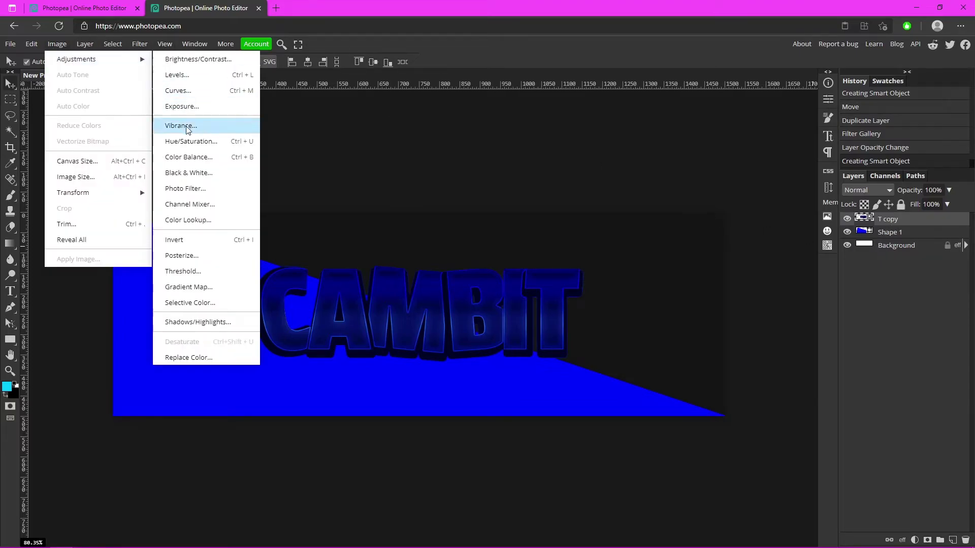
{"action": "left_click", "coordinate": [191, 108]}
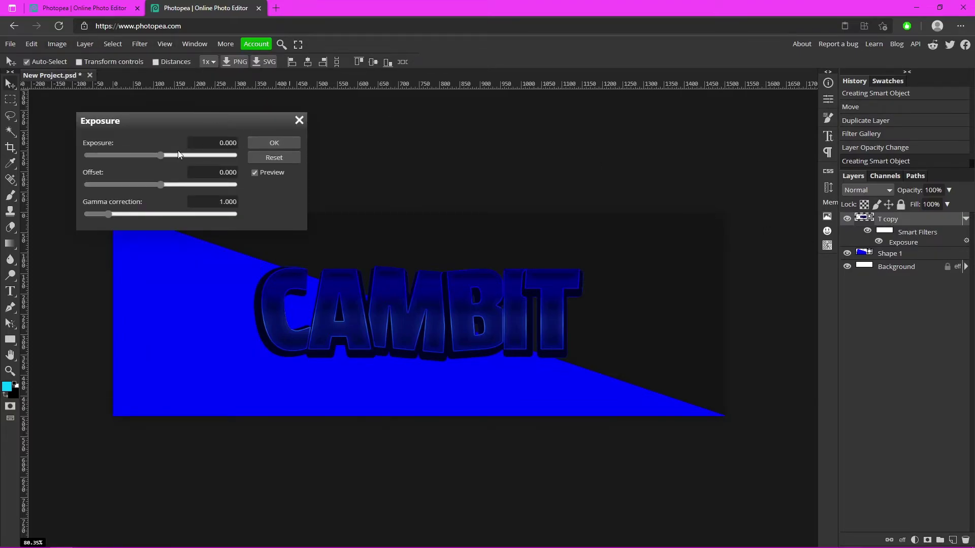
{"action": "left_click_drag", "start_coordinate": [178, 152], "coordinate": [169, 161]}
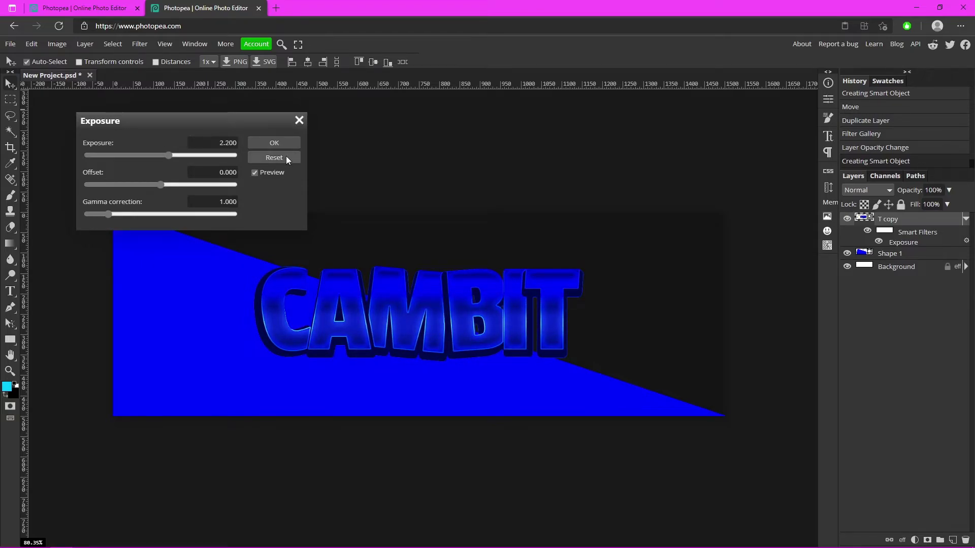
{"action": "left_click", "coordinate": [268, 142]}
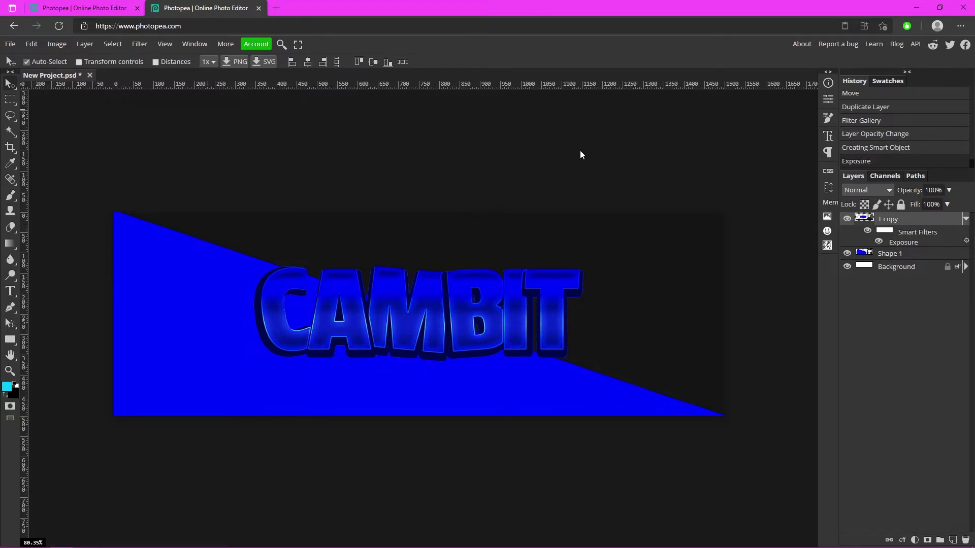
Give T copy a Color Dodge Inner Glow with opacity 74, spread 17 and size 8
{"action": "double_click", "coordinate": [934, 223]}
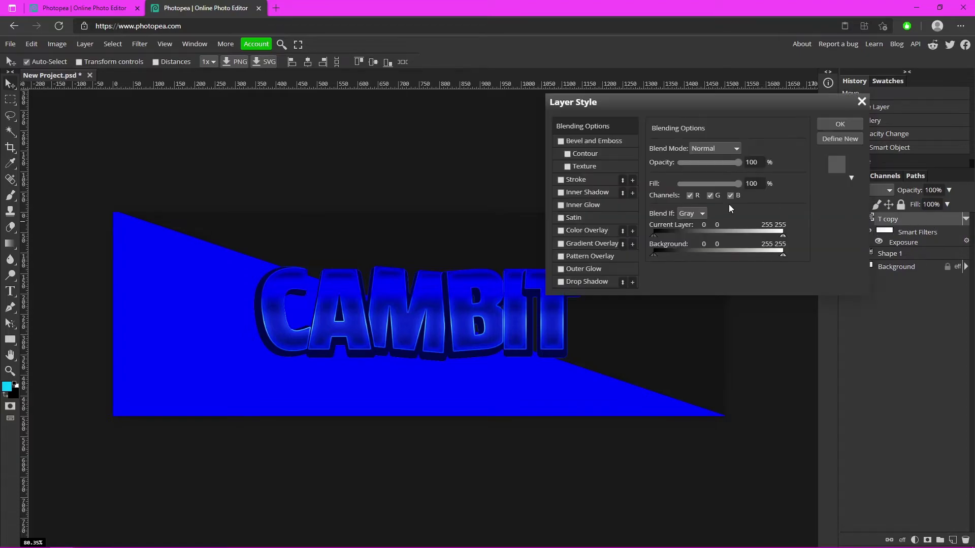
{"action": "left_click", "coordinate": [560, 205]}
{"action": "left_click", "coordinate": [583, 204]}
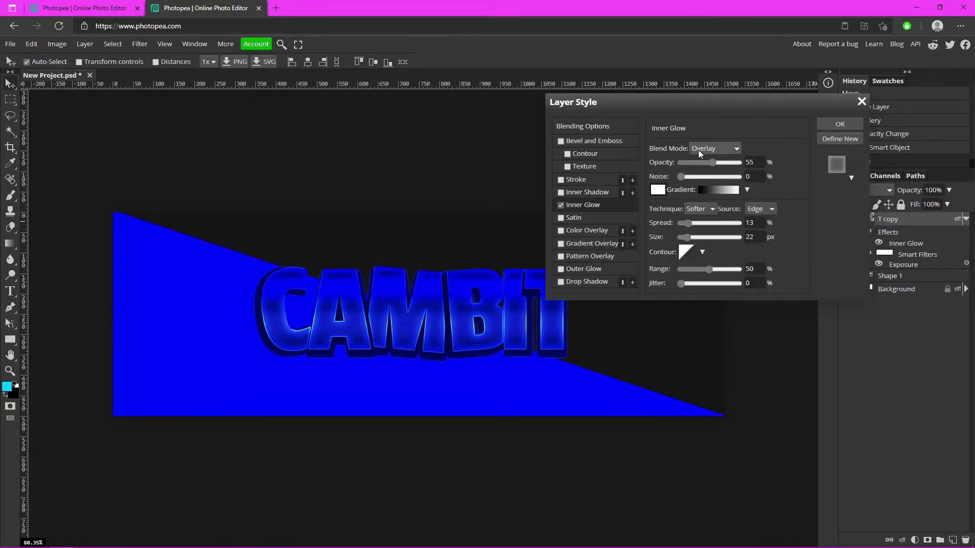
{"action": "left_click", "coordinate": [713, 149]}
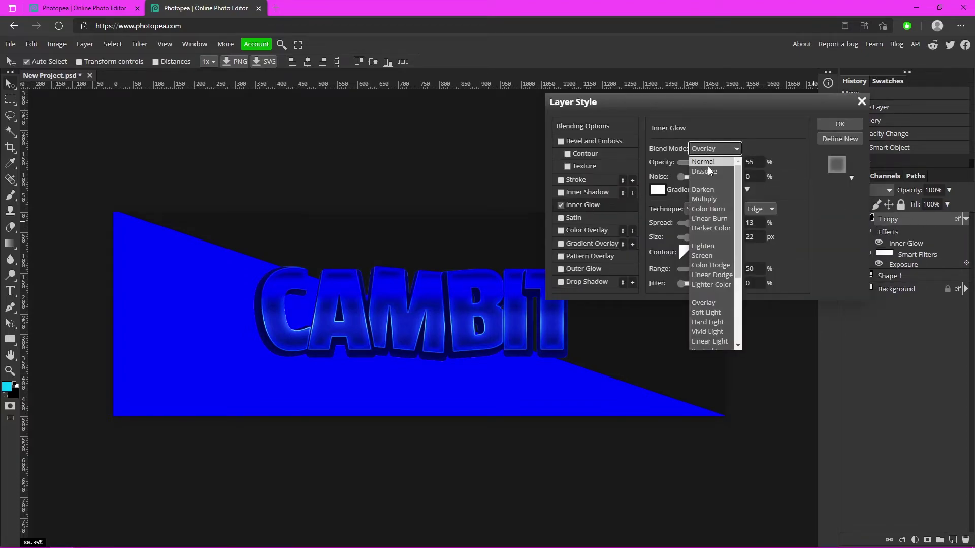
{"action": "left_click", "coordinate": [714, 265]}
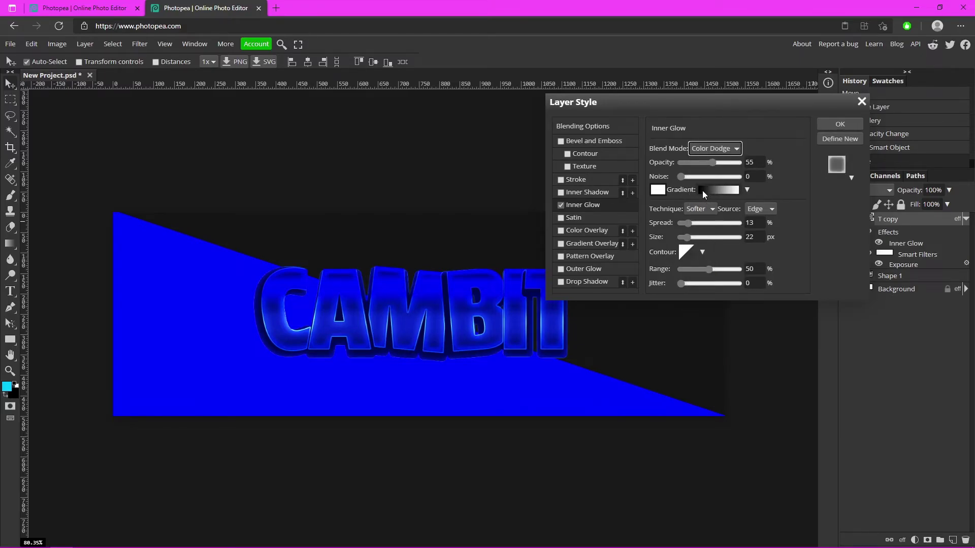
{"action": "mouse_move", "coordinate": [712, 162]}
{"action": "left_mouse_down"}
{"action": "mouse_move", "coordinate": [742, 161]}
{"action": "mouse_move", "coordinate": [720, 172]}
{"action": "mouse_move", "coordinate": [723, 162]}
{"action": "left_mouse_up"}
{"action": "mouse_move", "coordinate": [687, 223]}
{"action": "left_mouse_down"}
{"action": "mouse_move", "coordinate": [695, 237]}
{"action": "mouse_move", "coordinate": [682, 240]}
{"action": "left_mouse_up"}
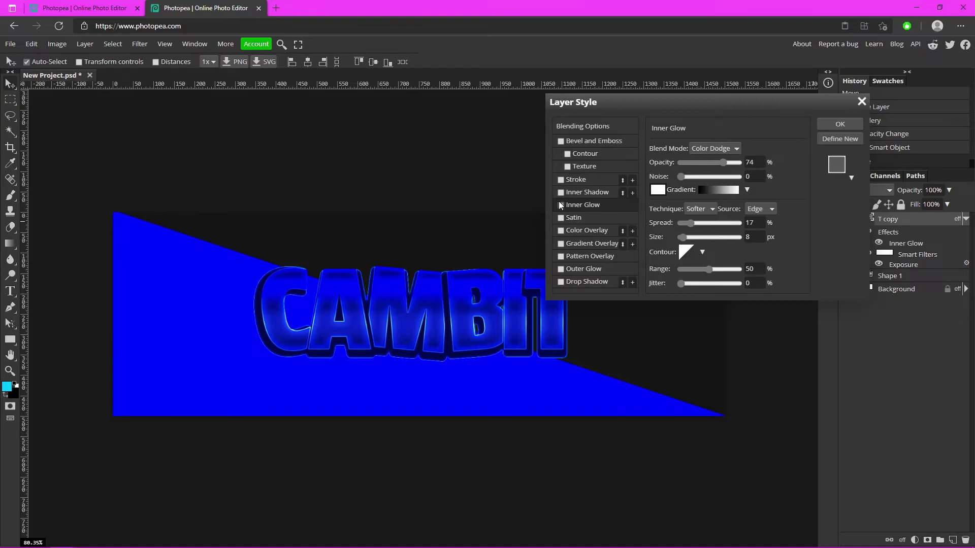
{"action": "left_click", "coordinate": [561, 205]}
{"action": "left_click", "coordinate": [560, 205]}
{"action": "left_click", "coordinate": [561, 205]}
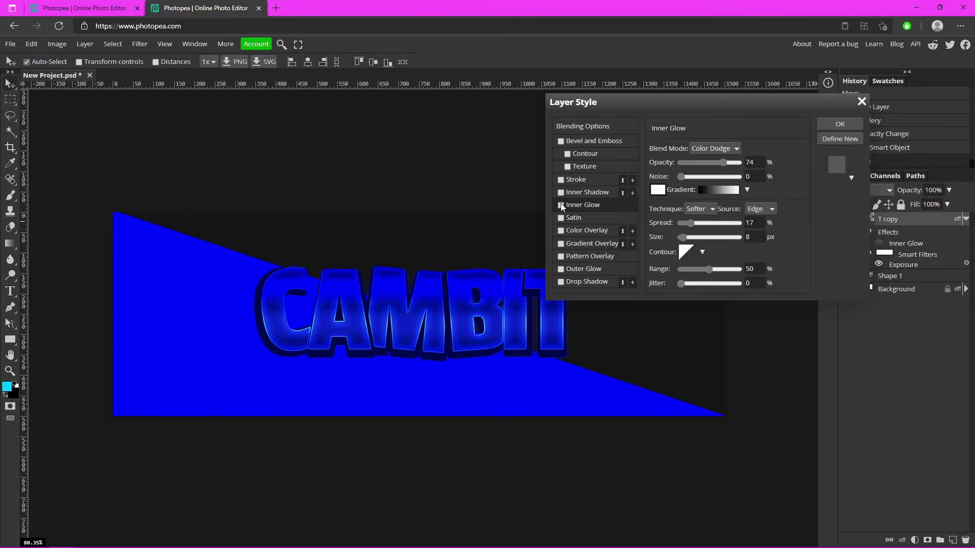
{"action": "left_click", "coordinate": [561, 205]}
Add a 9 px white outside Stroke around the letters and apply the layer style
{"action": "left_click", "coordinate": [560, 179]}
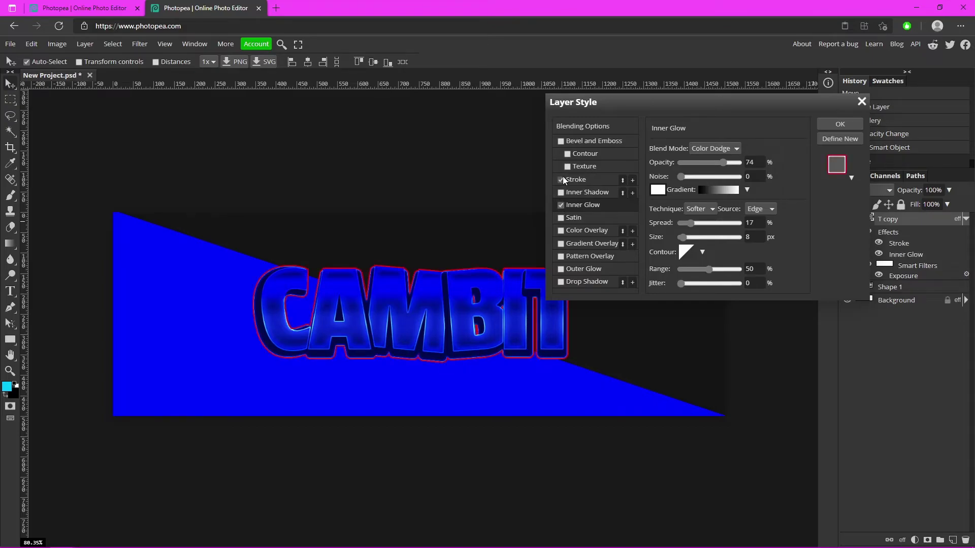
{"action": "left_click", "coordinate": [575, 179]}
{"action": "left_click", "coordinate": [657, 215]}
{"action": "left_click", "coordinate": [88, 133]}
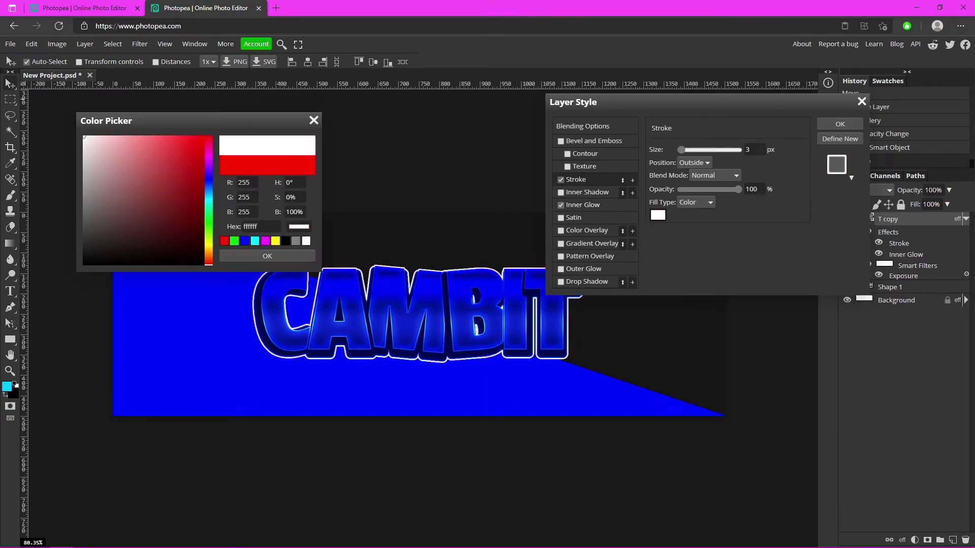
{"action": "left_click", "coordinate": [284, 257]}
{"action": "left_click_drag", "start_coordinate": [681, 150], "coordinate": [682, 149]}
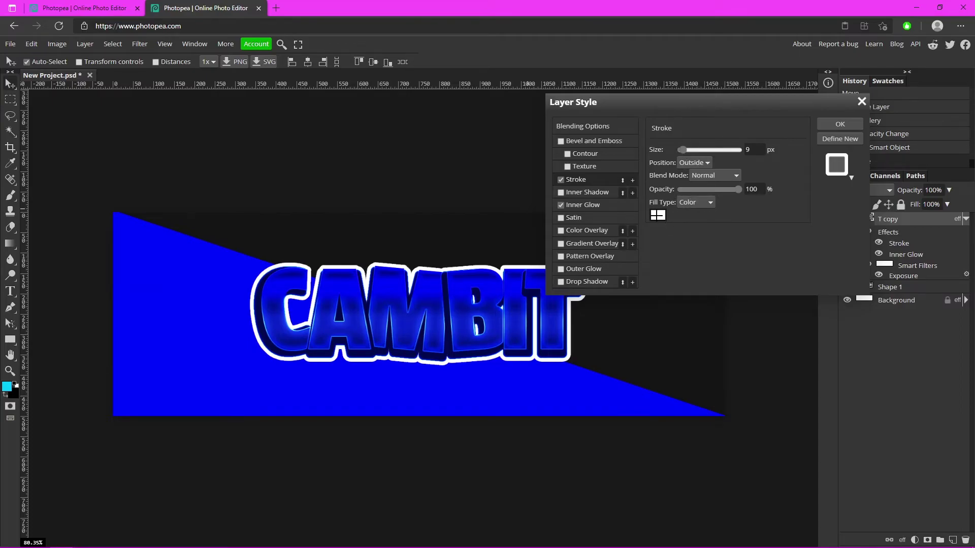
{"action": "left_click", "coordinate": [398, 244]}
{"action": "left_click", "coordinate": [201, 371]}
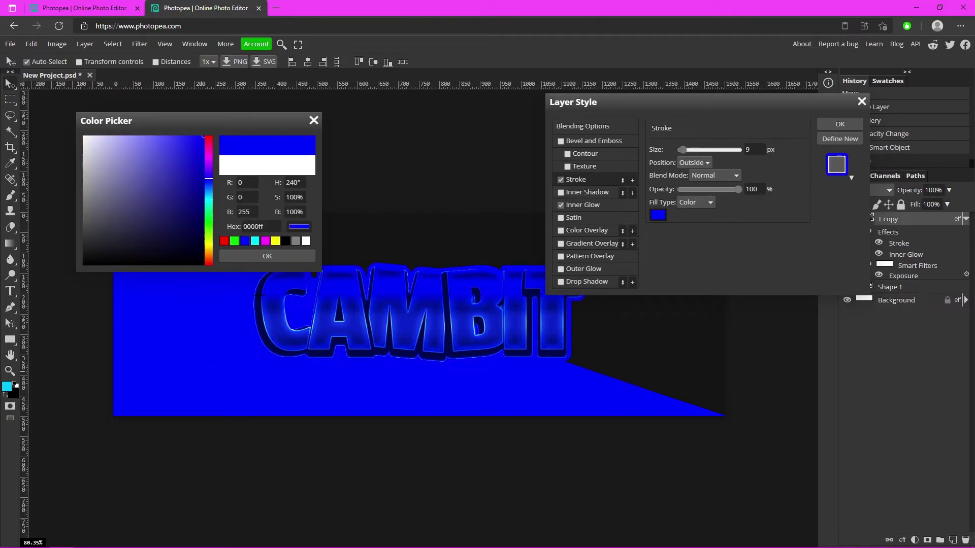
{"action": "left_click", "coordinate": [84, 137]}
{"action": "left_click", "coordinate": [279, 256]}
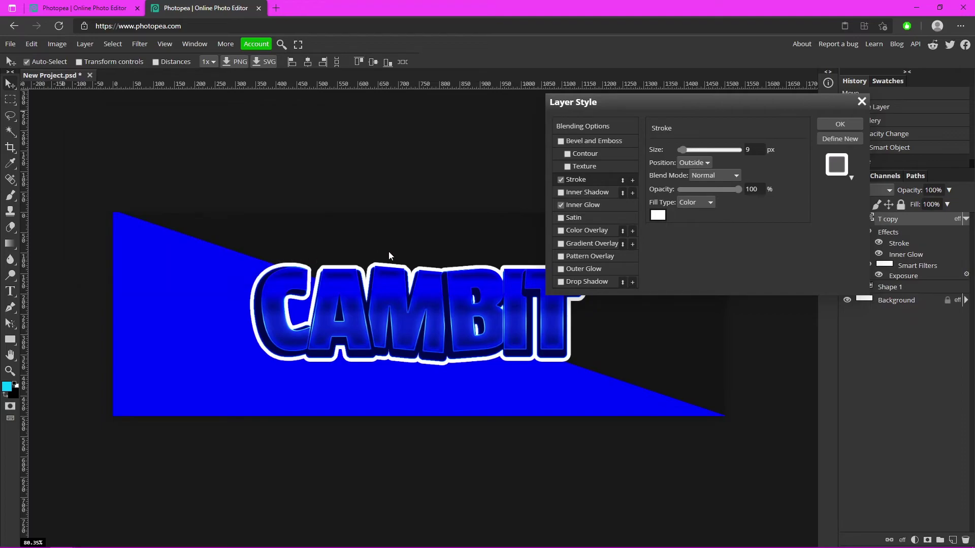
{"action": "left_click", "coordinate": [834, 125]}
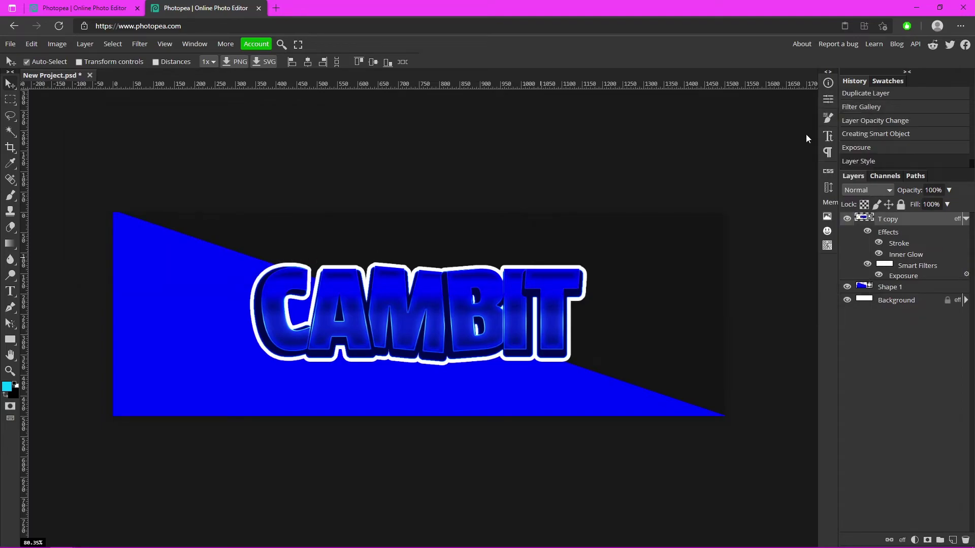
Duplicate the styled CAMBIT text and enlarge the copy to about 138%
{"action": "key", "text": "ctrl+j"}
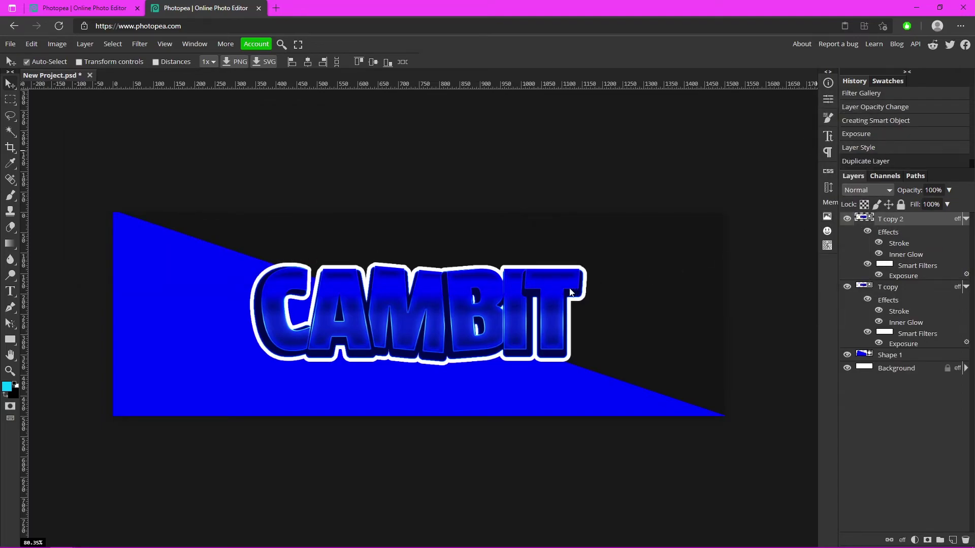
{"action": "key", "text": "ctrl+t"}
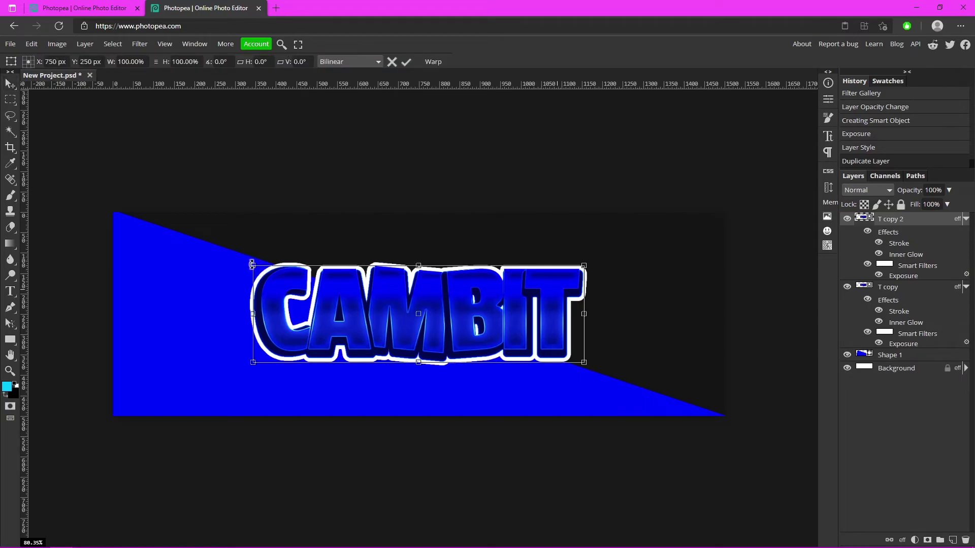
{"action": "left_click_drag", "start_coordinate": [251, 265], "coordinate": [170, 245]}
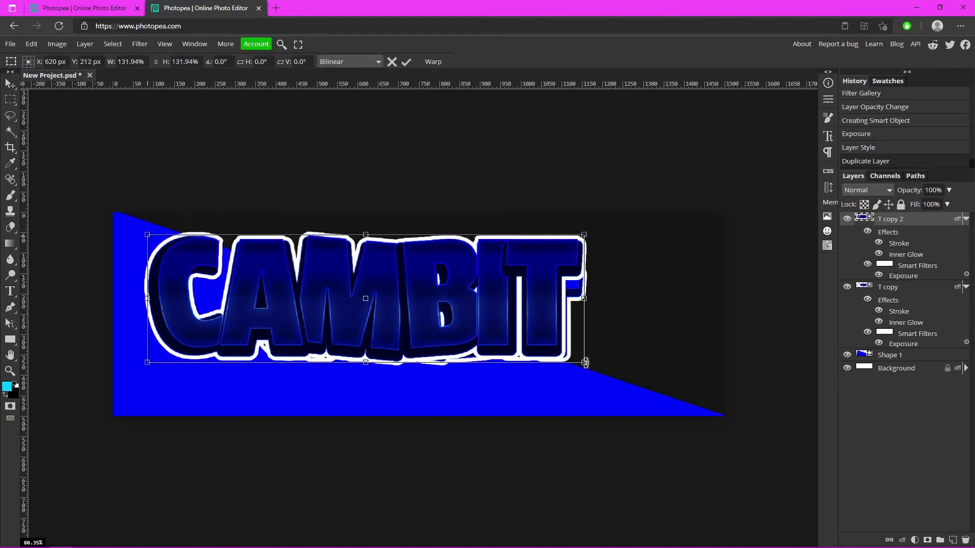
{"action": "left_click_drag", "start_coordinate": [585, 362], "coordinate": [621, 357]}
{"action": "left_click", "coordinate": [406, 61]}
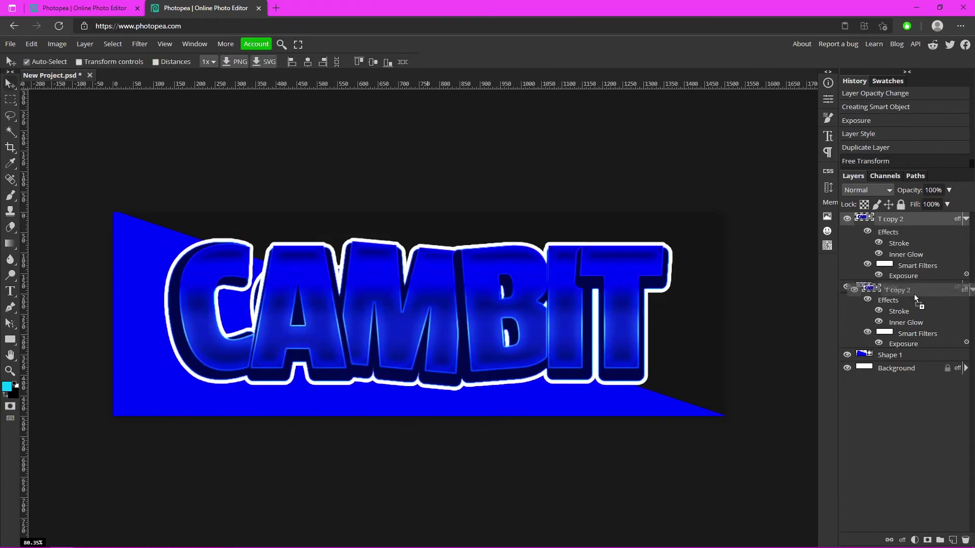
Place the enlarged copy below the original at 33% opacity, shrinking and nudging it slightly
{"action": "left_click_drag", "start_coordinate": [906, 224], "coordinate": [912, 340]}
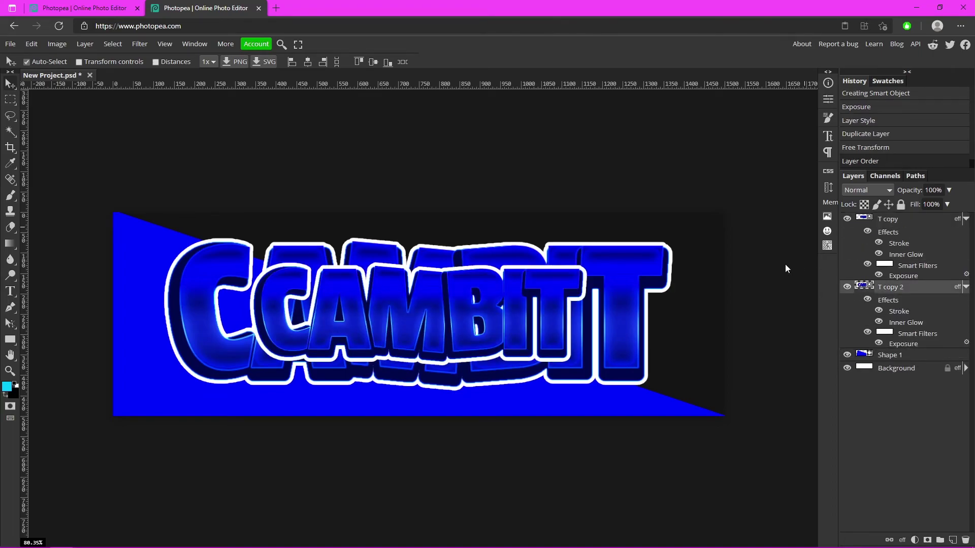
{"action": "left_click_drag", "start_coordinate": [948, 190], "coordinate": [912, 205]}
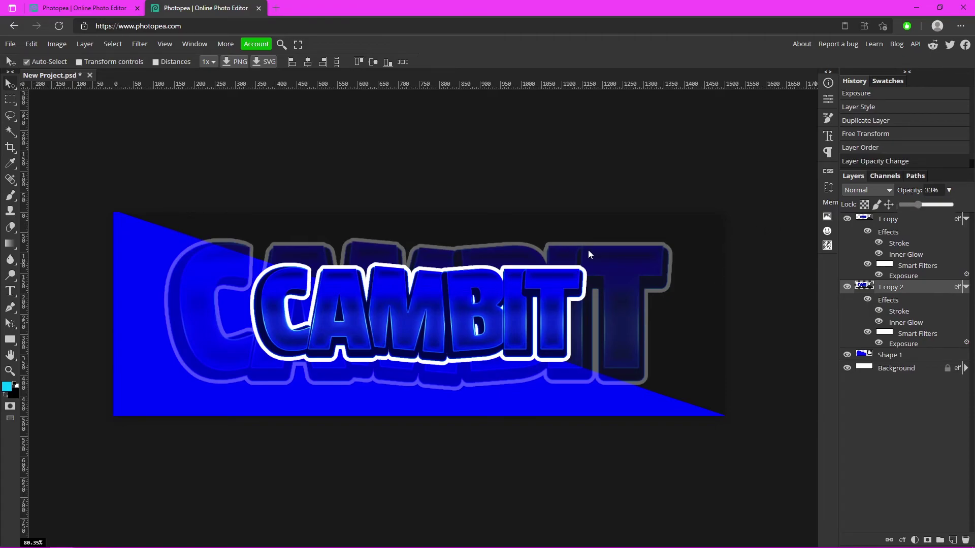
{"action": "key", "text": "ctrl+t"}
{"action": "left_click_drag", "start_coordinate": [671, 238], "coordinate": [622, 256]}
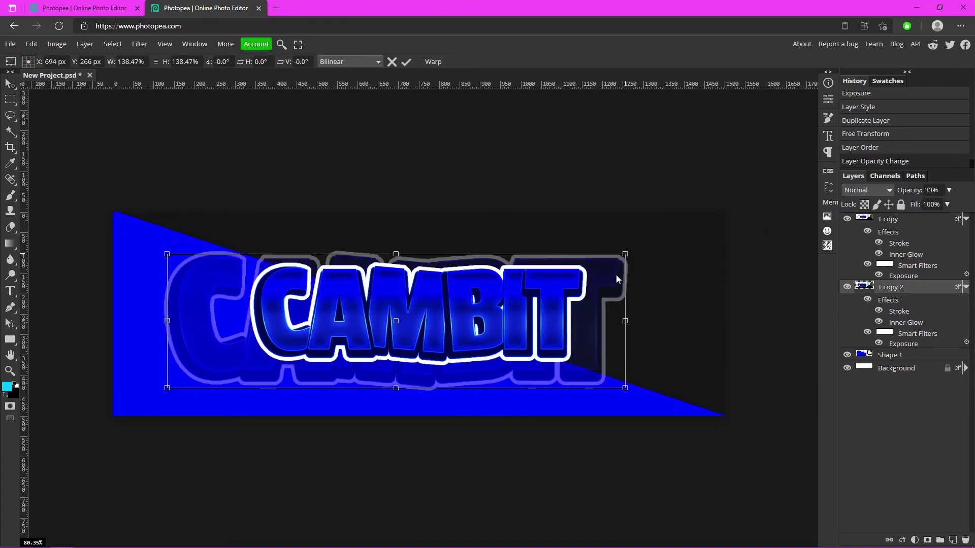
{"action": "key", "text": "shift+Right"}
{"action": "key", "text": "shift+Right"}
{"action": "key", "text": "shift+Right"}
{"action": "key", "text": "shift+Right"}
{"action": "key", "text": "shift+Right"}
{"action": "key", "text": "shift+Up"}
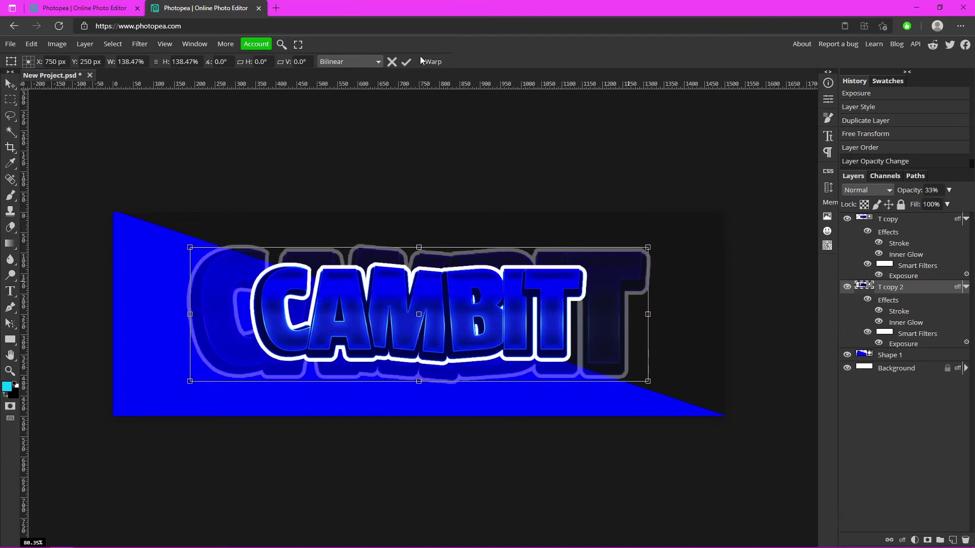
{"action": "key", "text": "Return"}
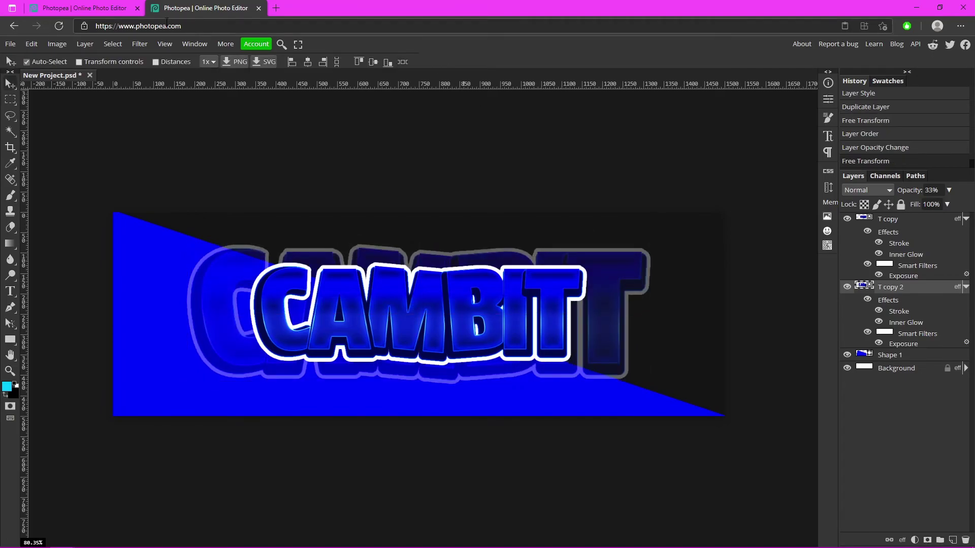